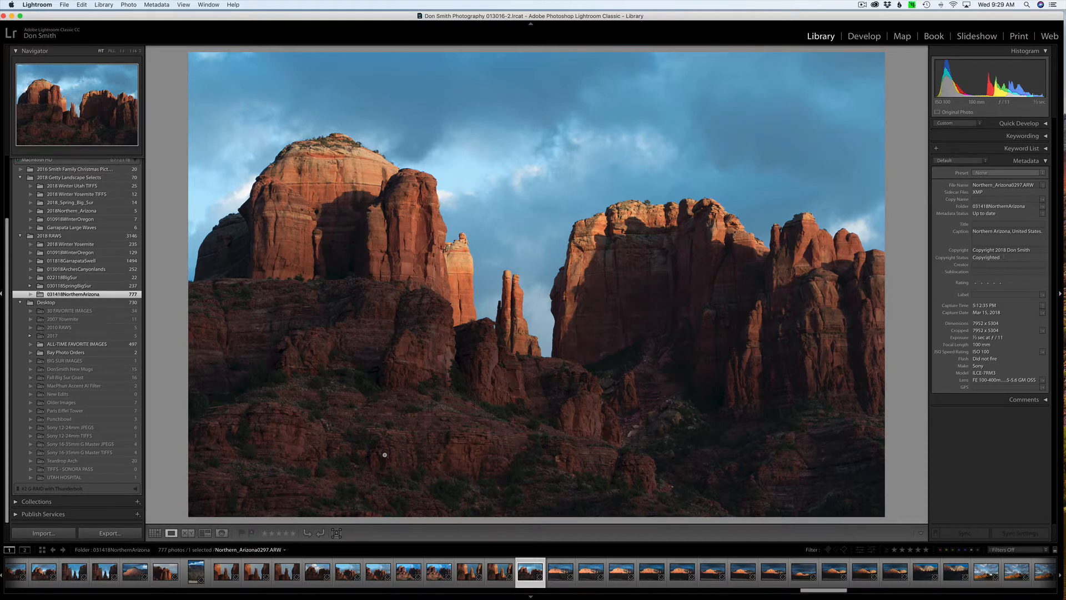
right_click(655, 297)
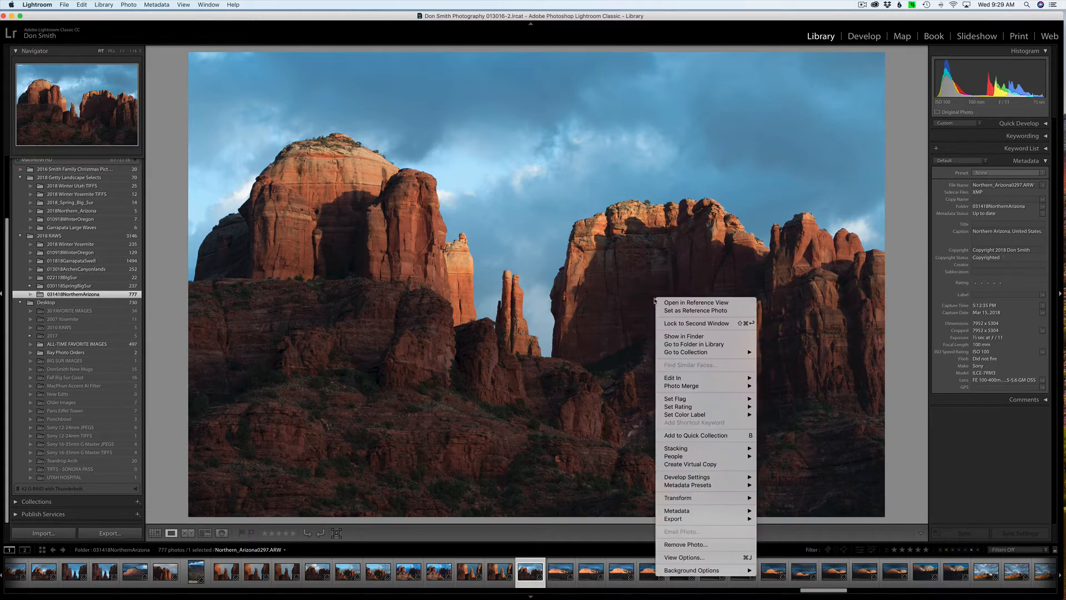
mouse_move(732, 383)
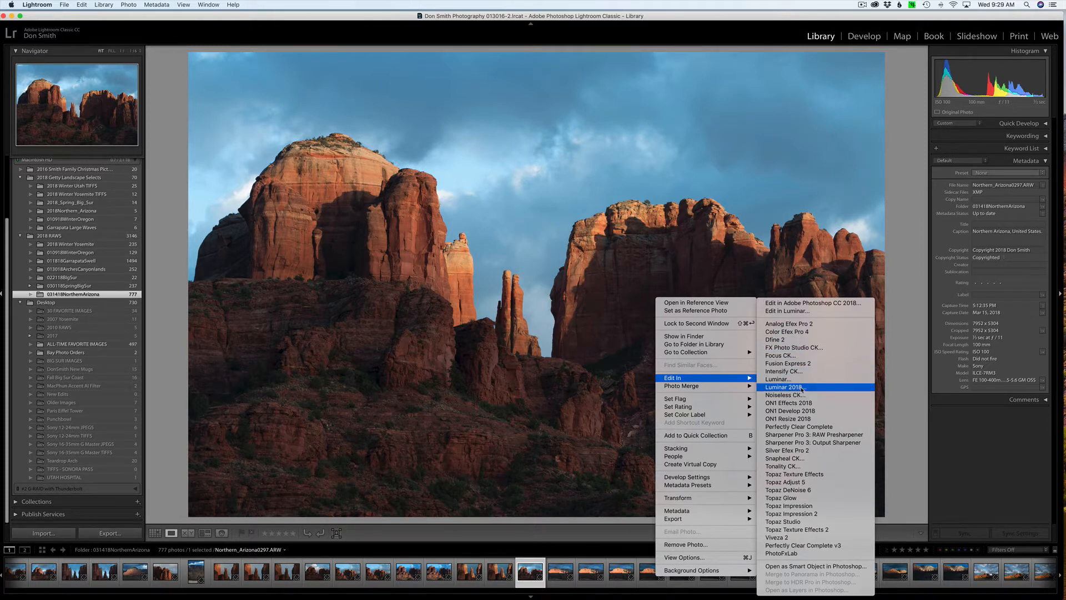
click(571, 365)
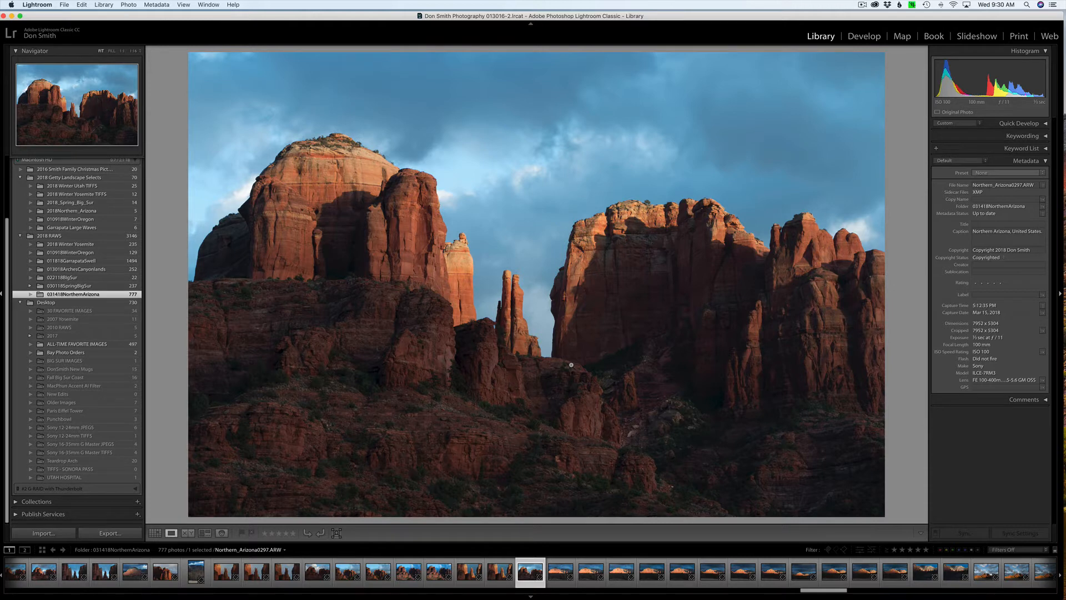
Send the selected photo Northern_Arizona0297.ARW from Lightroom to Adobe Photoshop CC 2018 for editing.
right_click(616, 342)
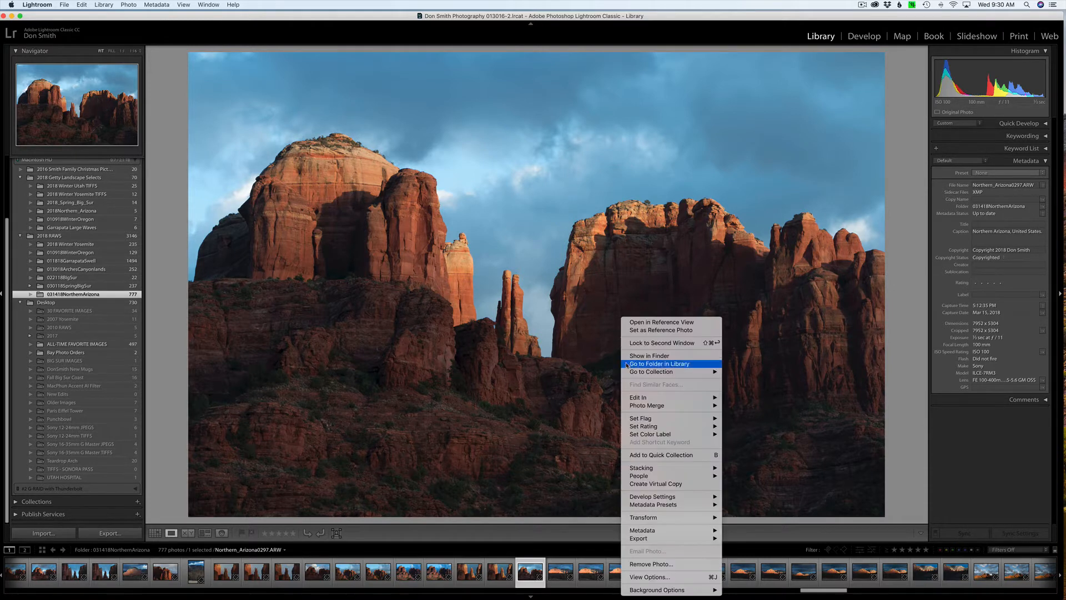
mouse_move(638, 399)
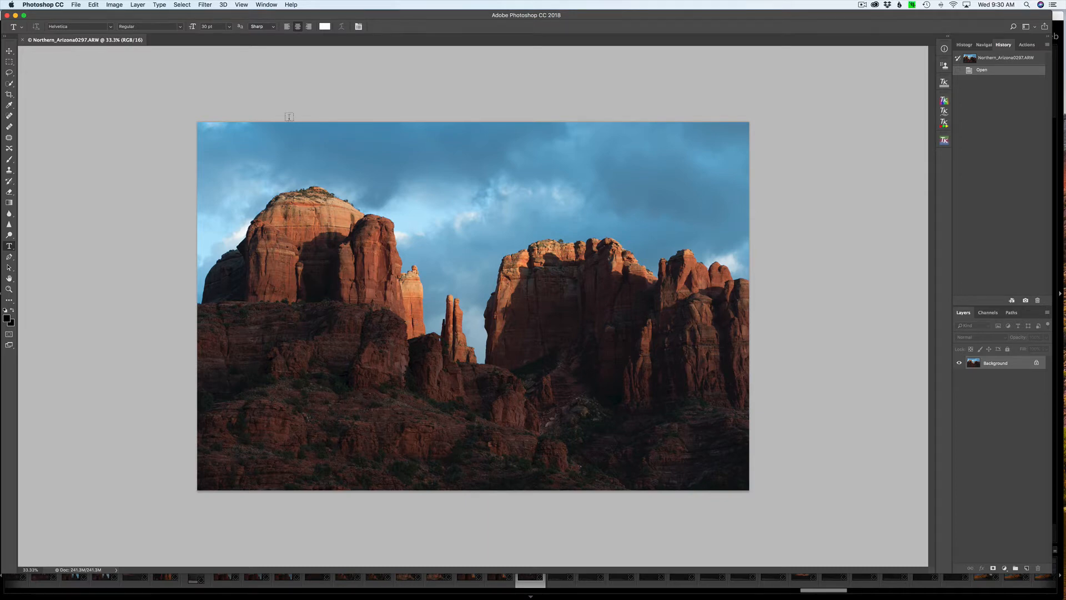
Run the Camera Raw Filter on the Background layer, trying its tone controls, and apply it.
click(205, 4)
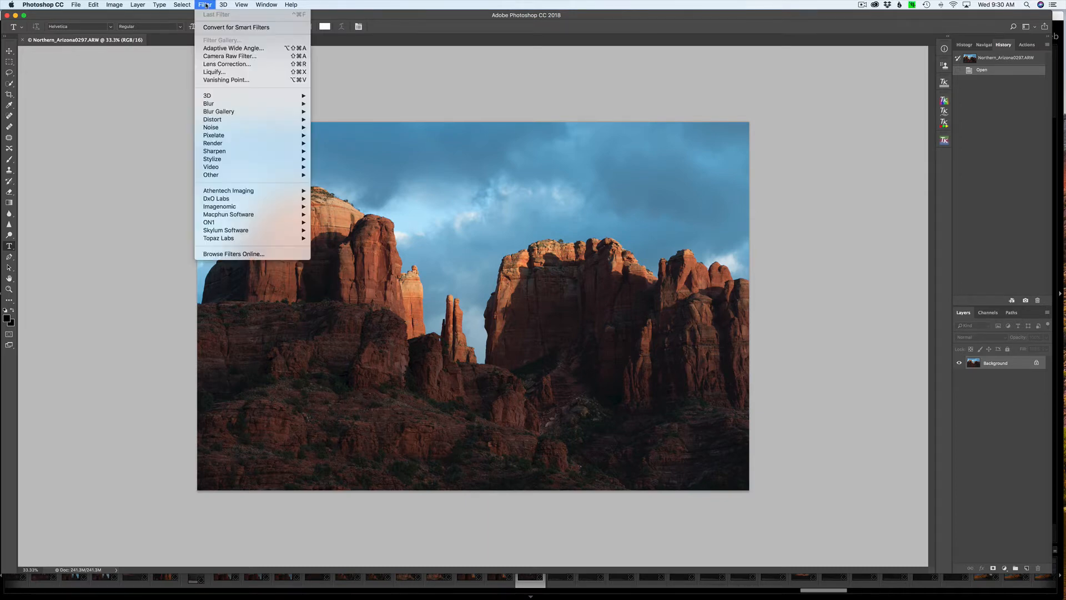
click(236, 58)
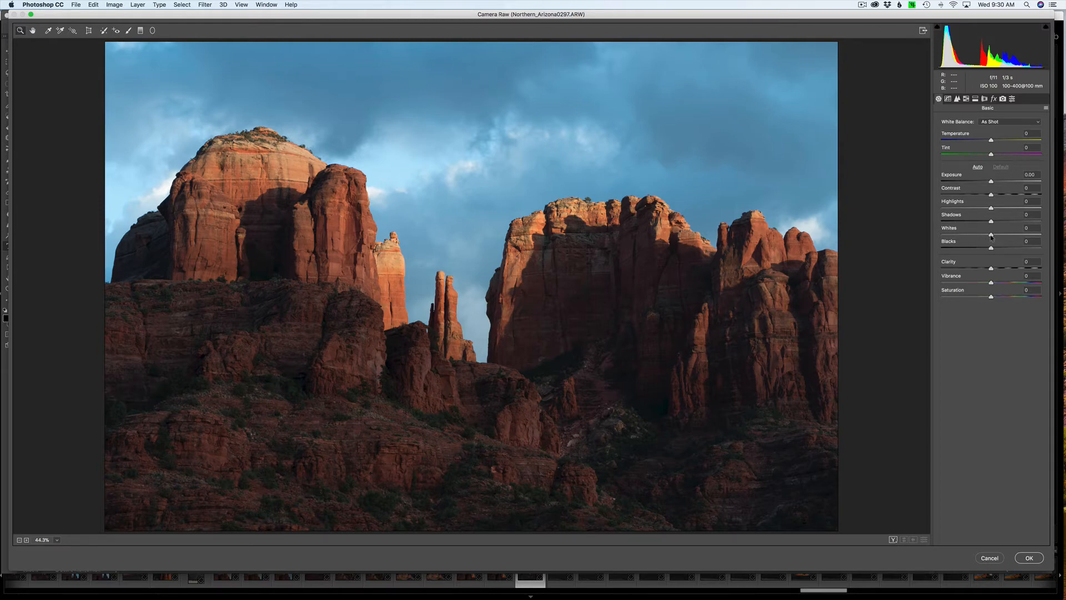
mouse_move(991, 236)
mouse_down()
mouse_move(1004, 238)
mouse_move(992, 250)
mouse_up()
click(1025, 560)
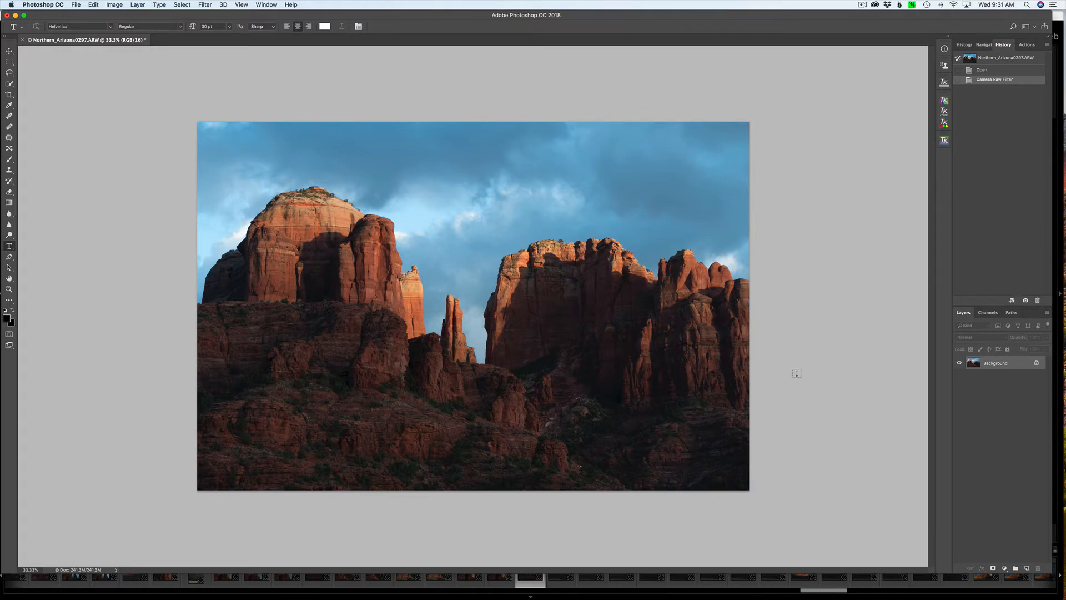
click(200, 5)
mouse_move(277, 230)
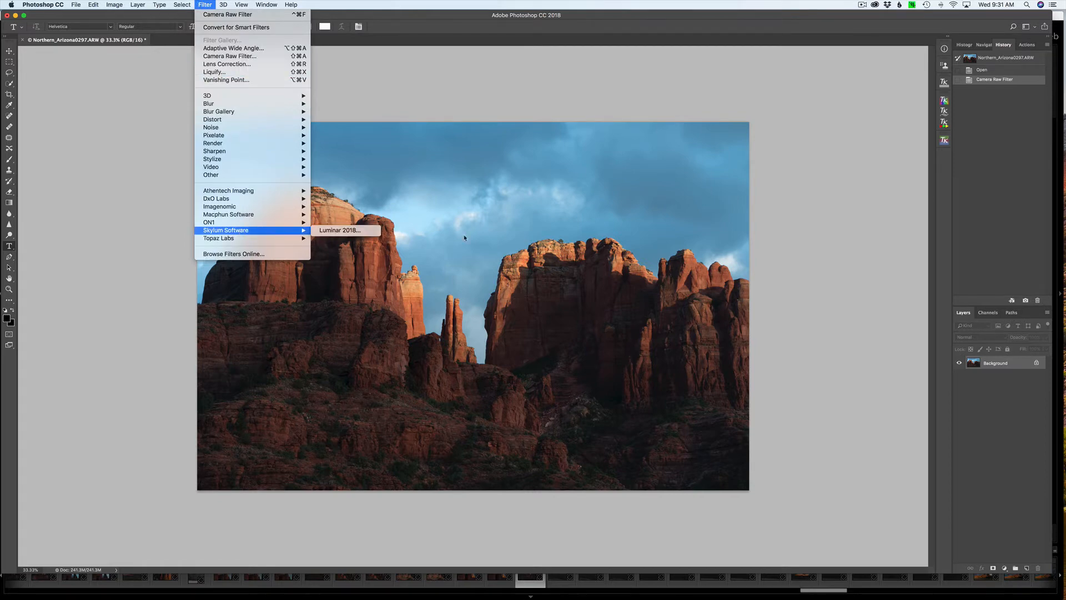
click(781, 313)
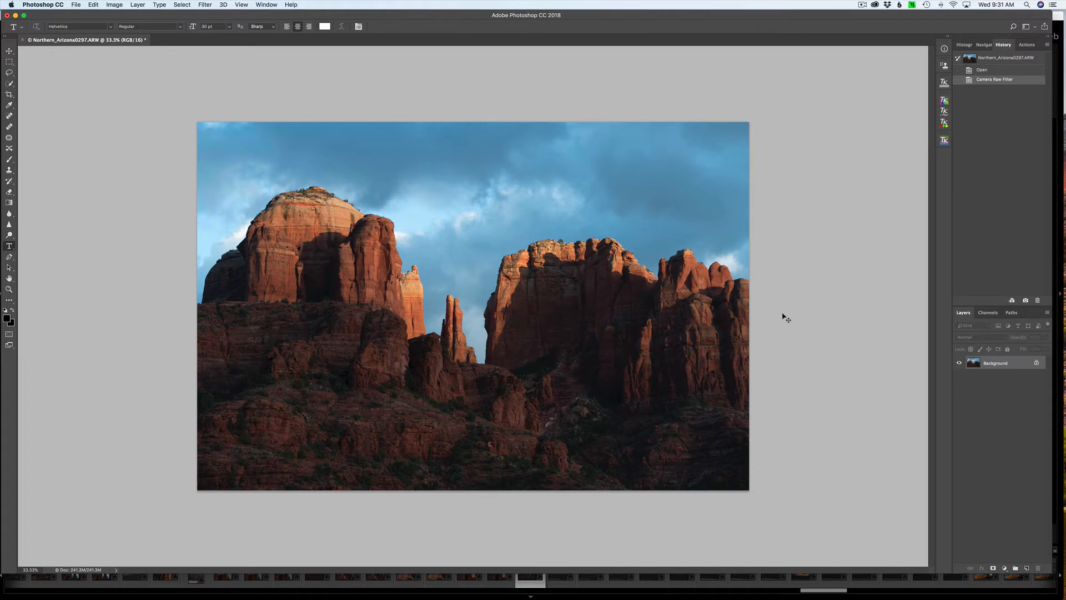
Duplicate the Background layer and convert the copy to a Smart Object.
key(super+j)
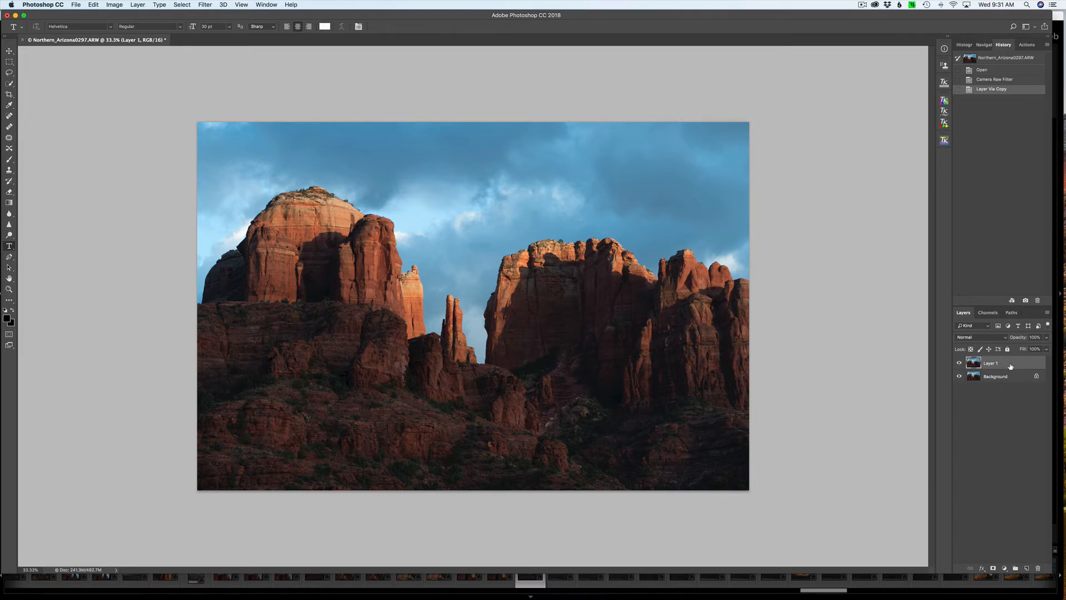
right_click(1015, 365)
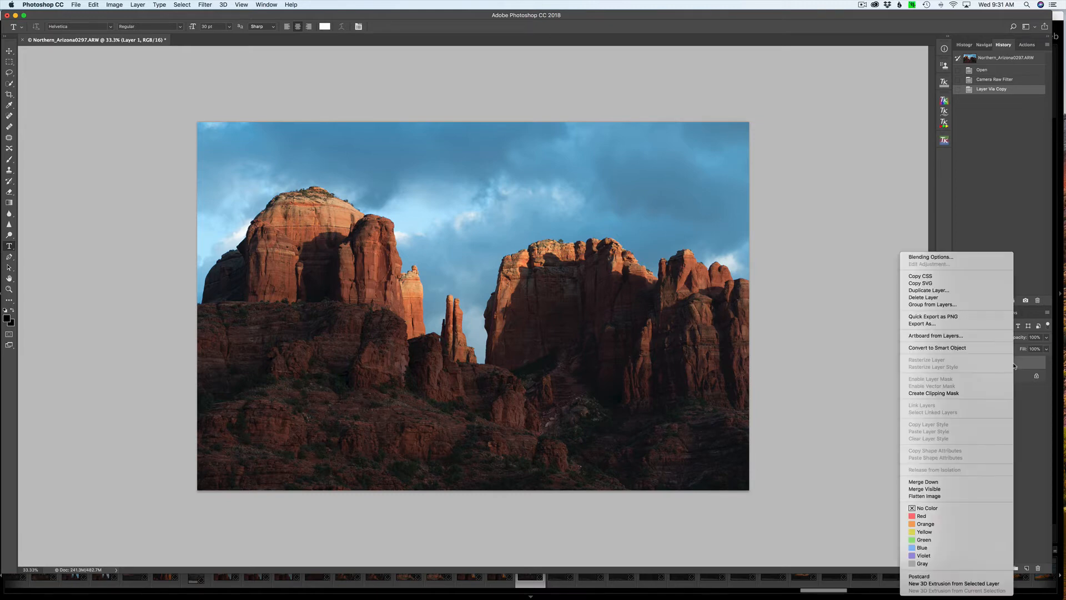
click(966, 349)
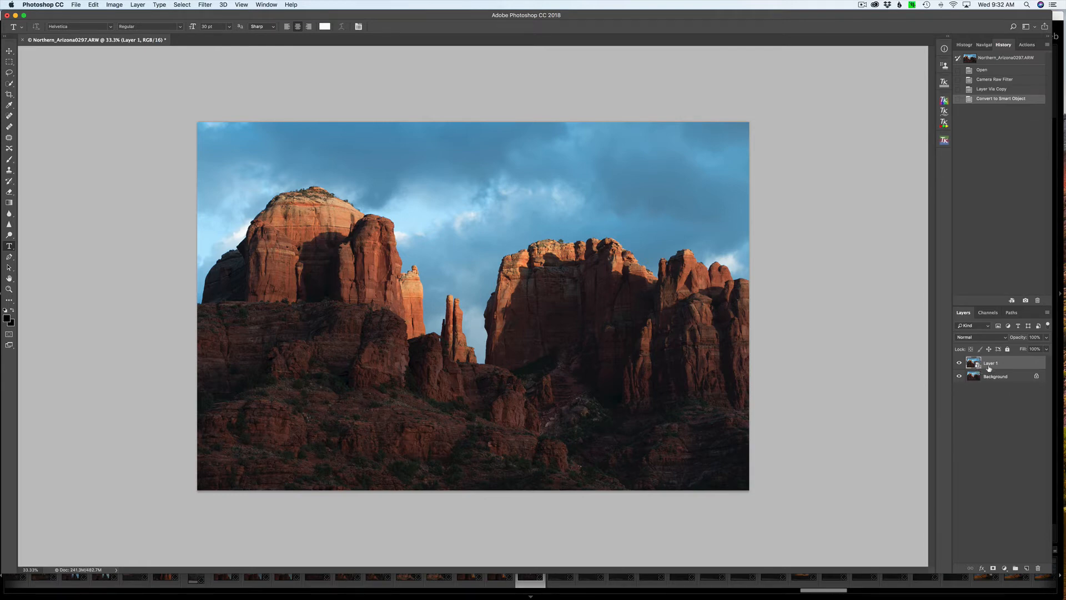
Open the Smart Object layer in the Skylum Luminar 2018 filter.
click(208, 4)
mouse_move(291, 230)
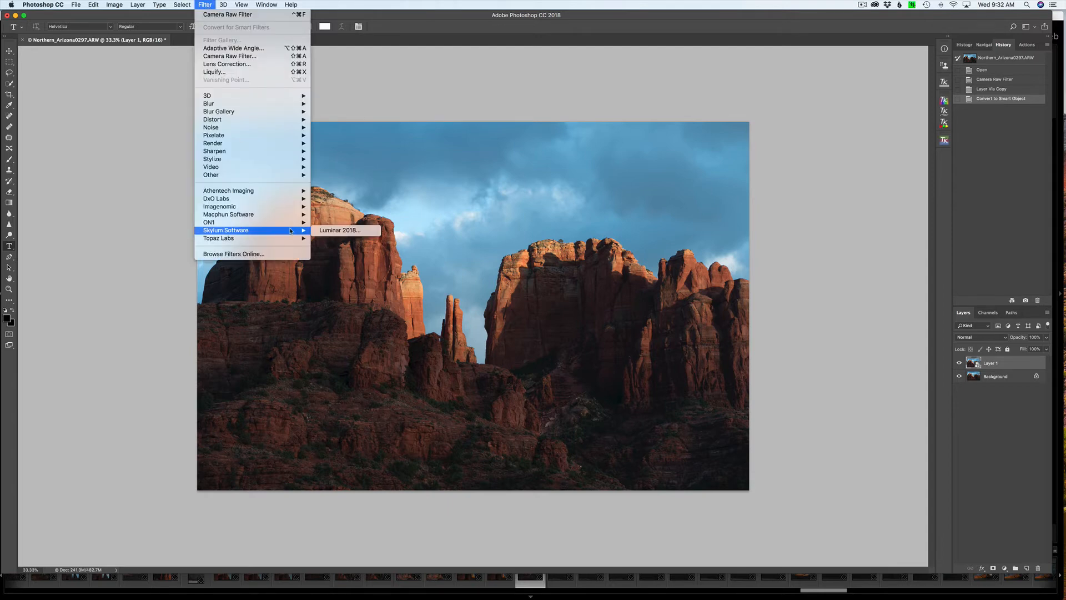
click(347, 231)
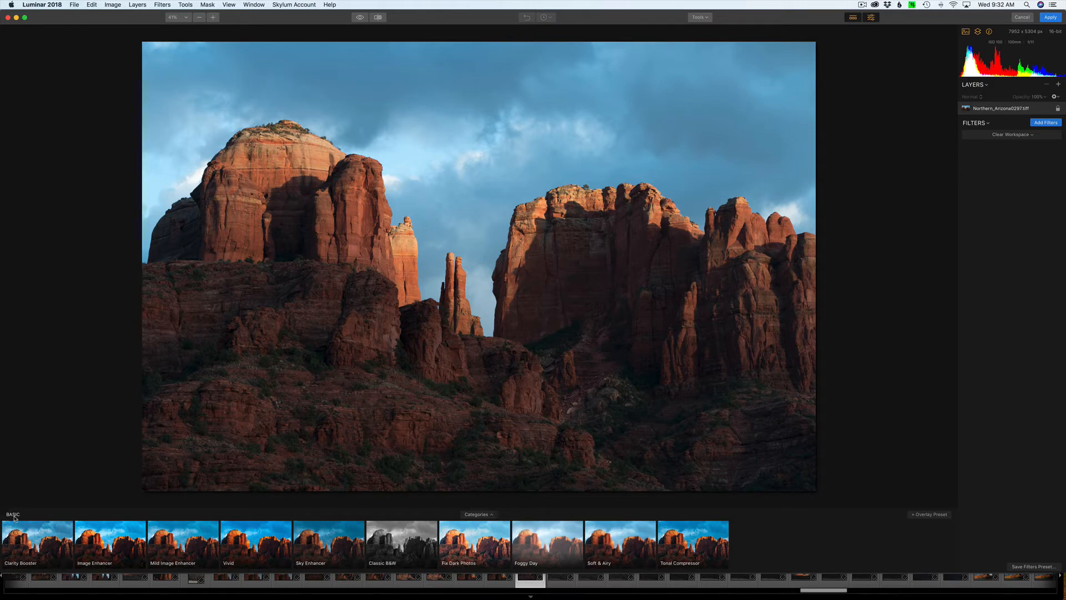
Choose the Basic presets category and try the Image Enhancer preset, reducing its amount from full strength to 0.
click(477, 515)
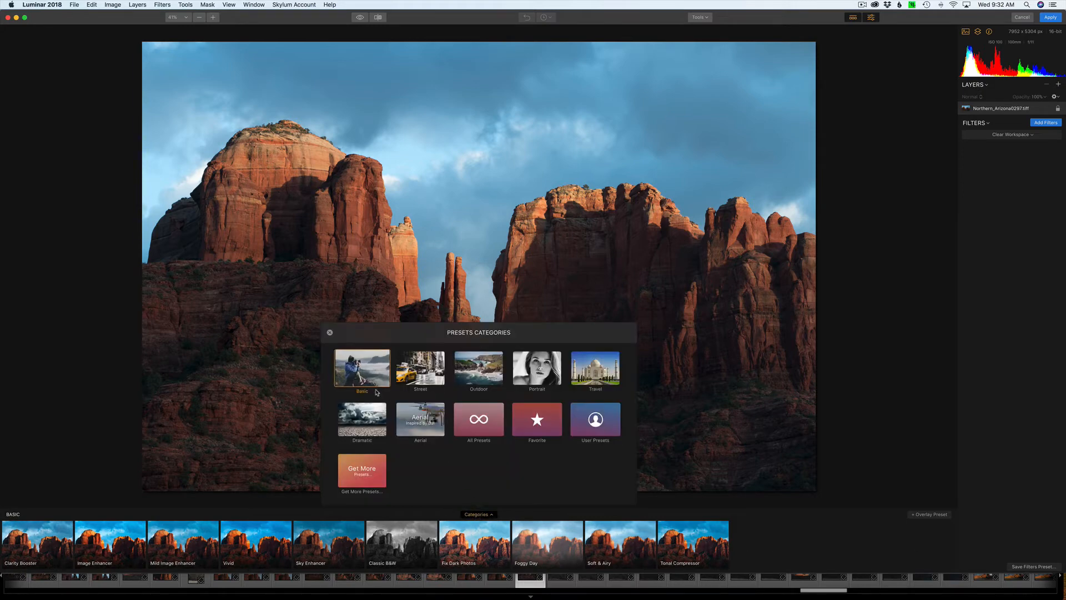
click(354, 369)
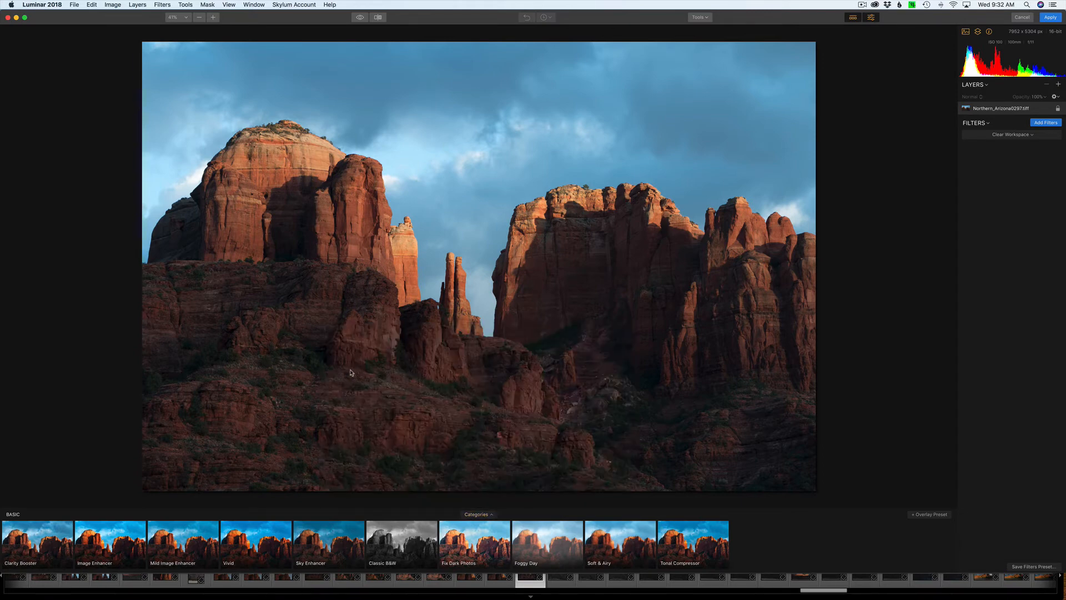
click(109, 547)
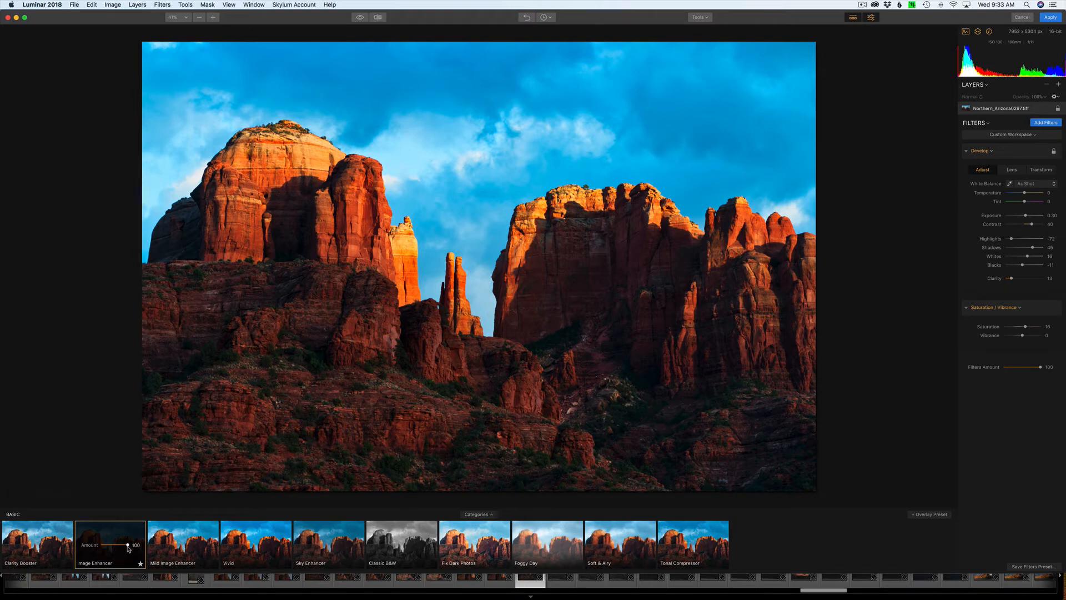
drag(128, 549, 97, 544)
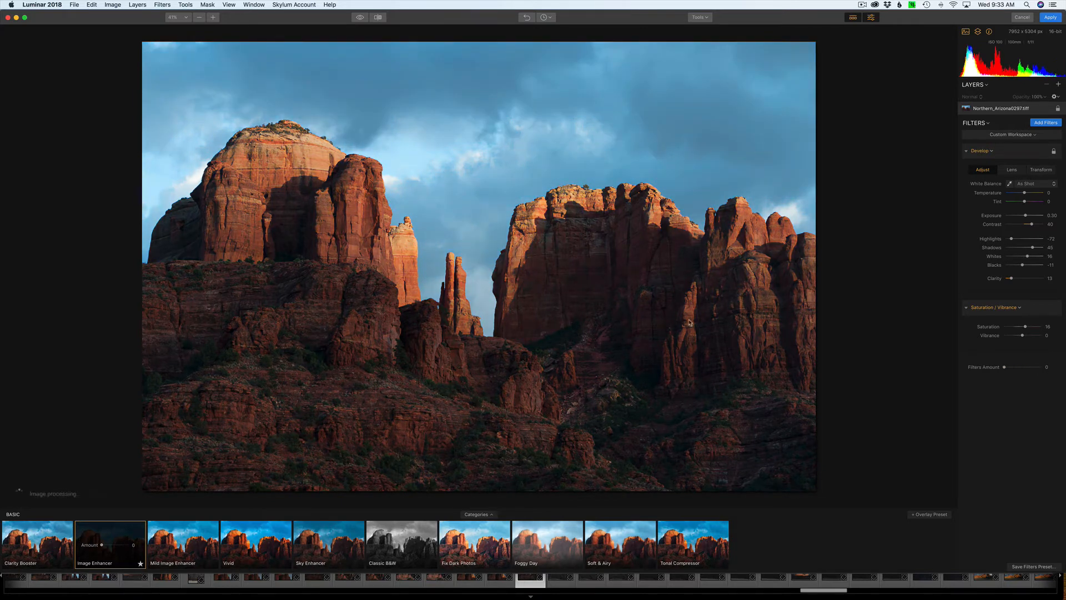
Clear the workspace to remove the Image Enhancer preset's filters.
click(1023, 137)
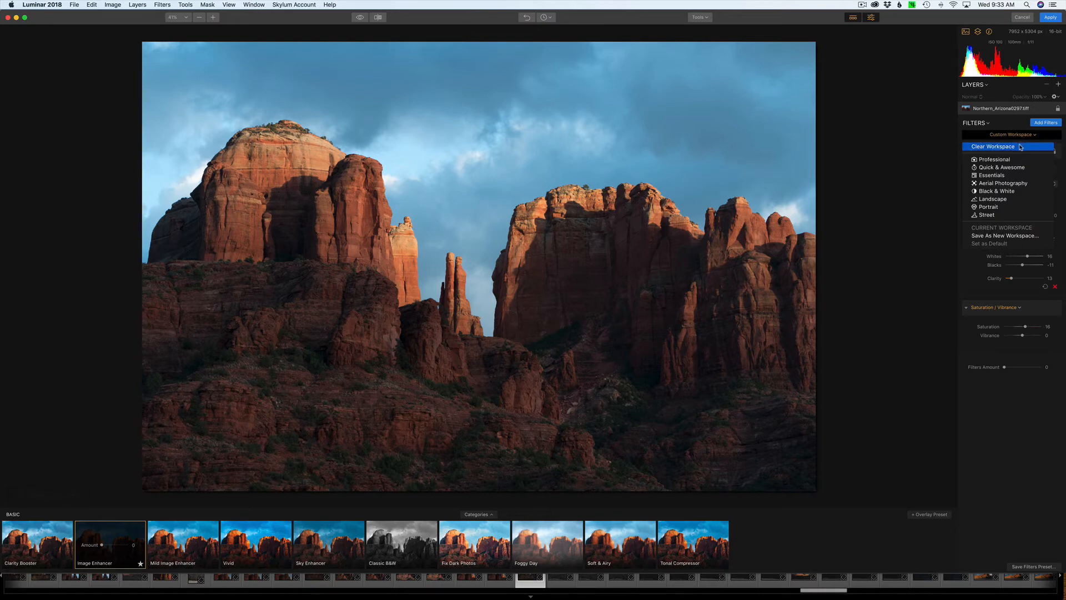
click(1020, 148)
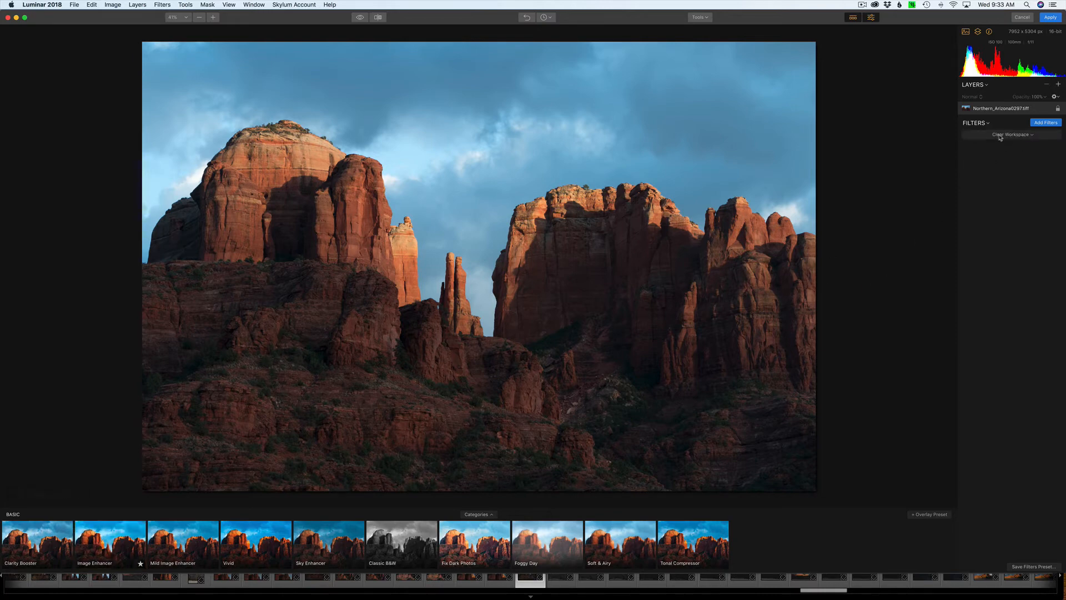
Open the filters catalog and look through the Essential and Creative filters.
click(1049, 124)
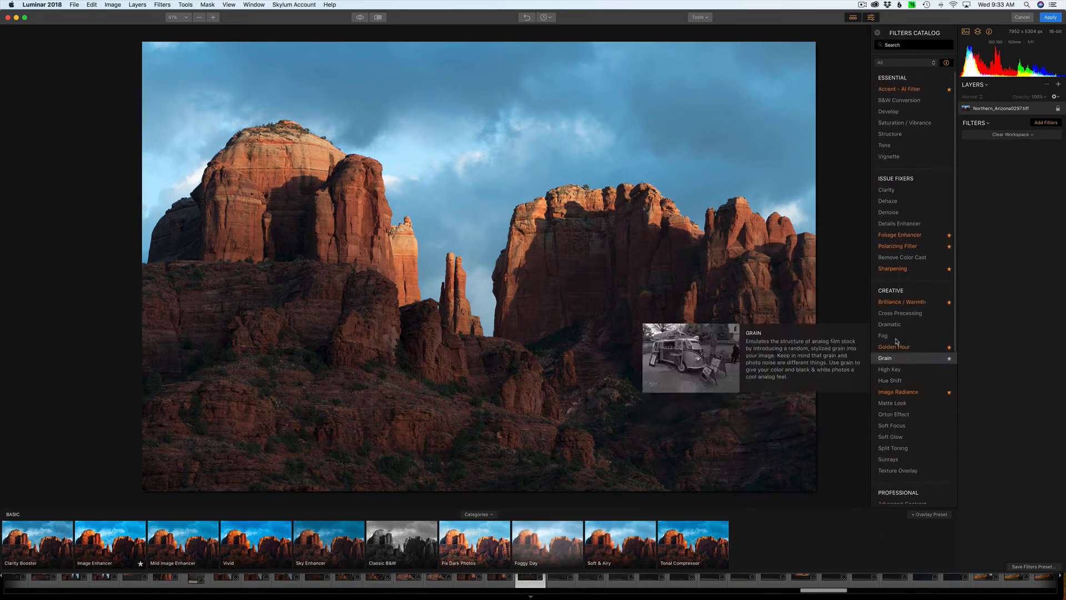
mouse_move(888, 89)
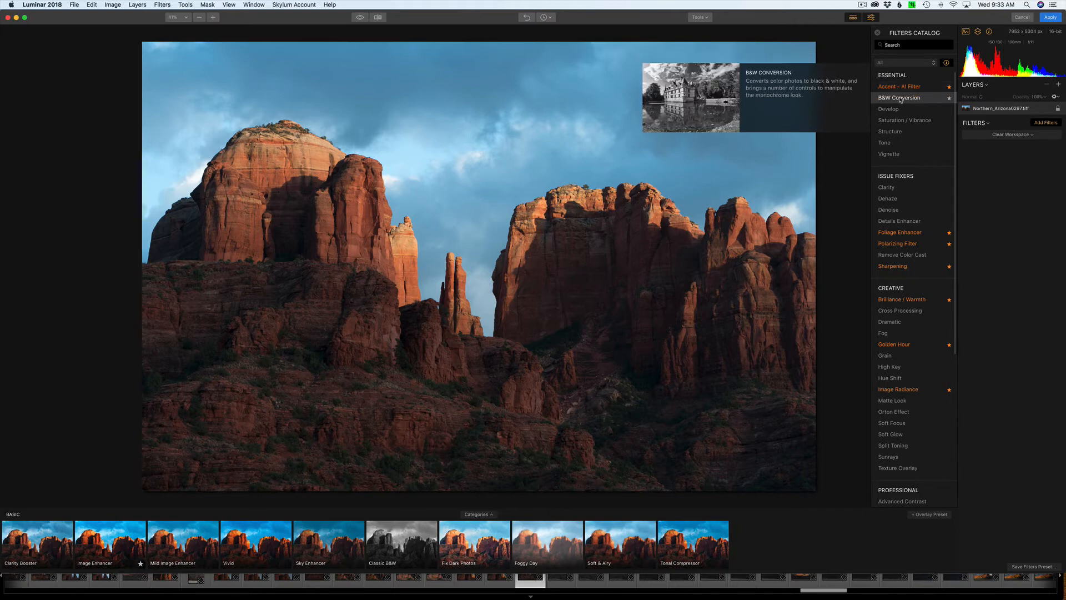
mouse_move(953, 124)
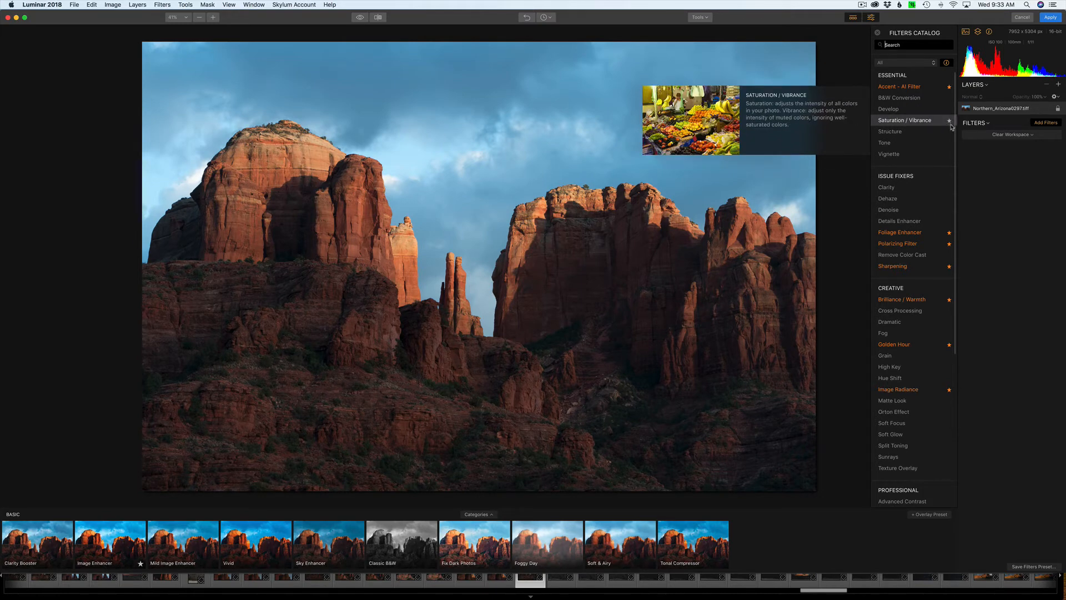
Try the favorite mark on the Saturation / Vibrance filter, and remove the filter that was added to the workspace.
click(950, 127)
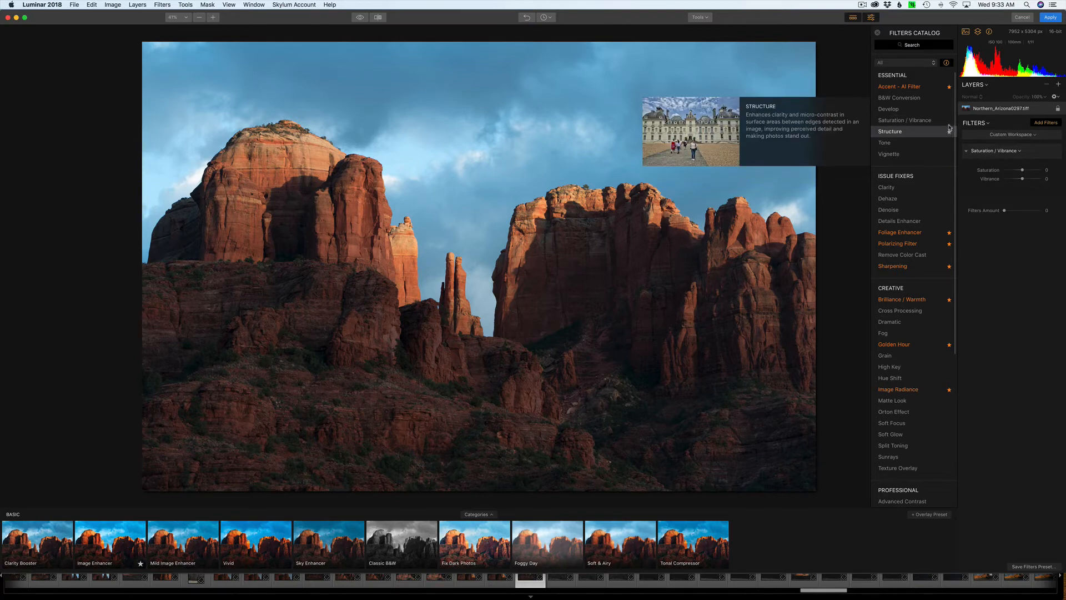
click(950, 122)
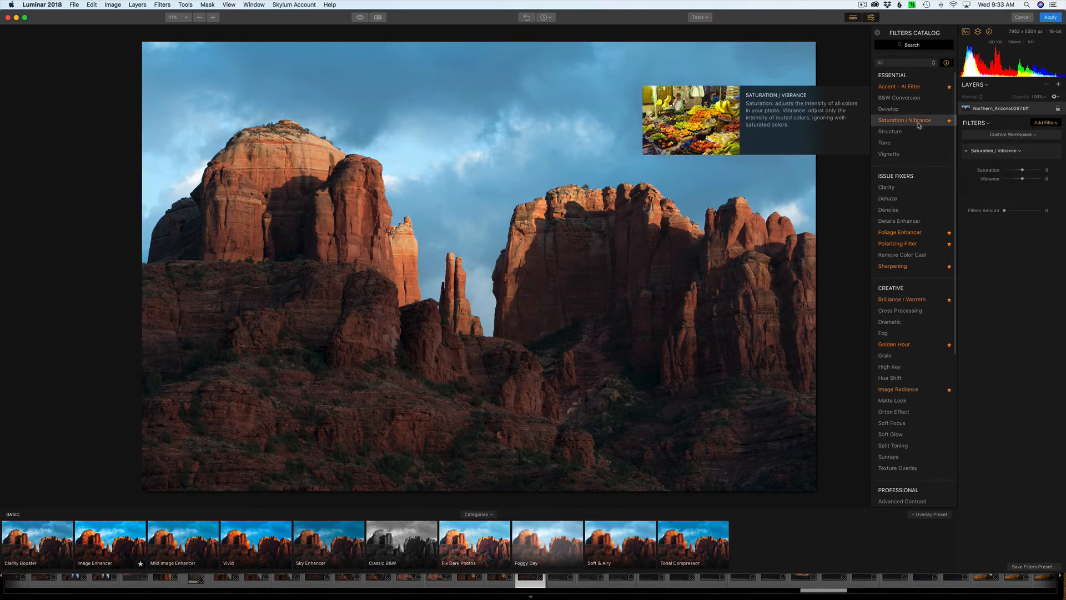
click(951, 123)
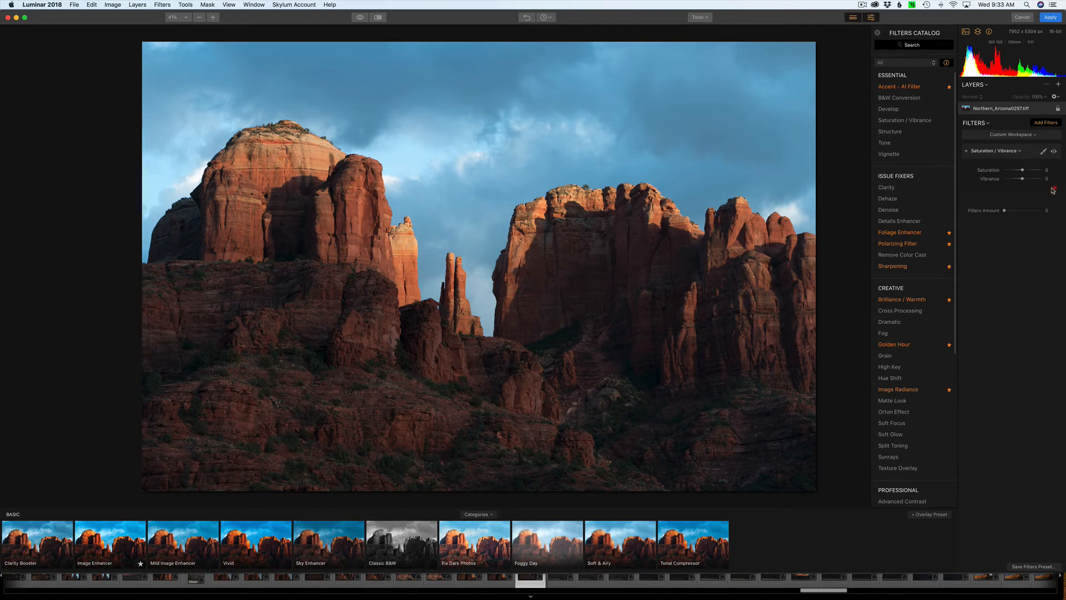
click(1054, 191)
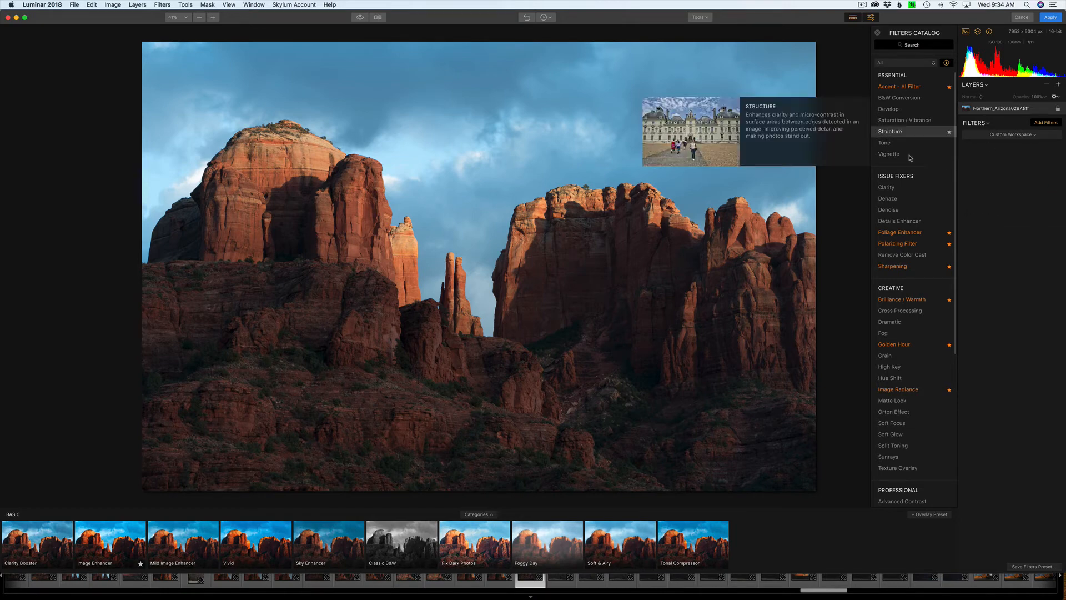
Add the Accent - AI Filter and set its Boost to 100, comparing a weaker setting of 68.
mouse_move(874, 123)
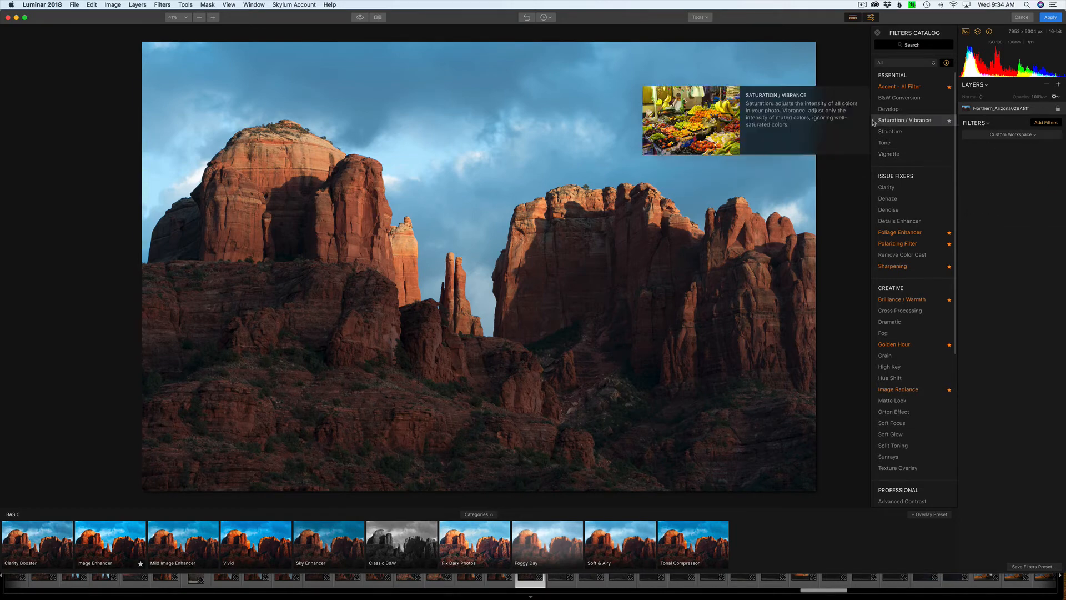
click(918, 87)
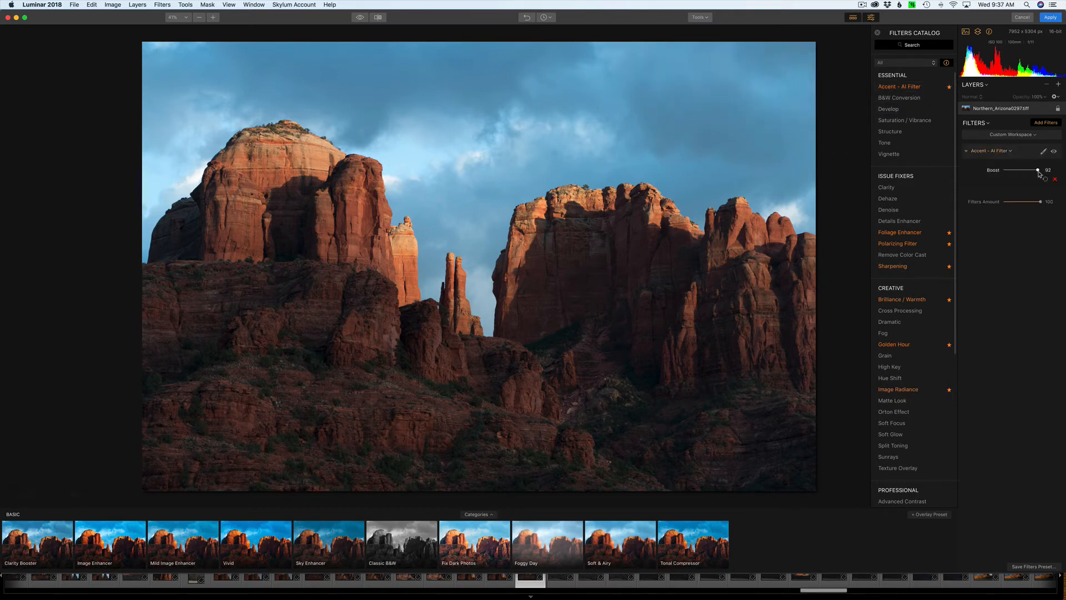
drag(1041, 174, 1064, 181)
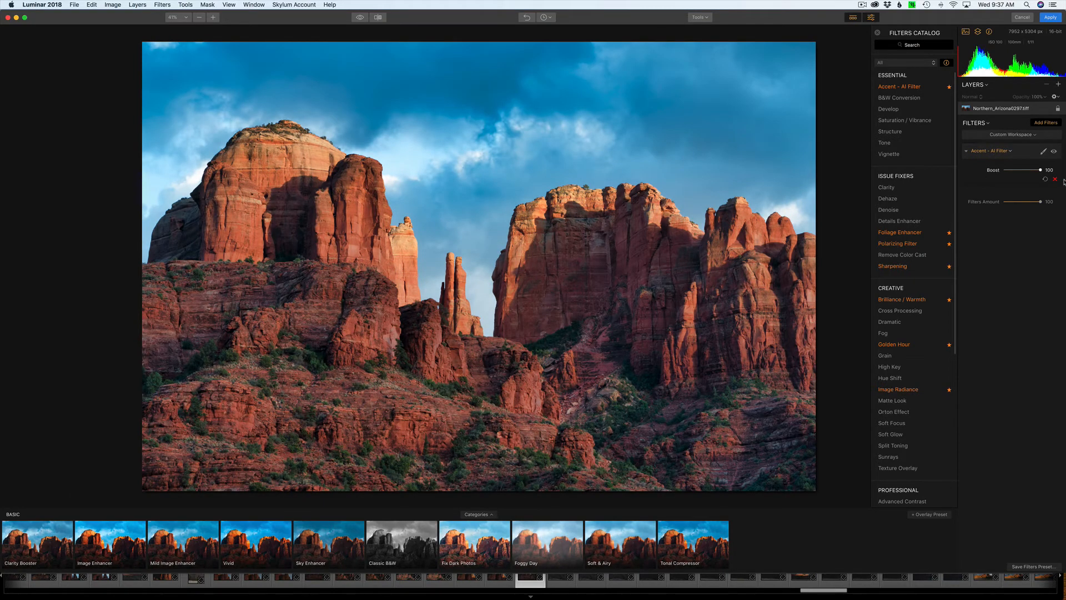
drag(1041, 180, 1030, 180)
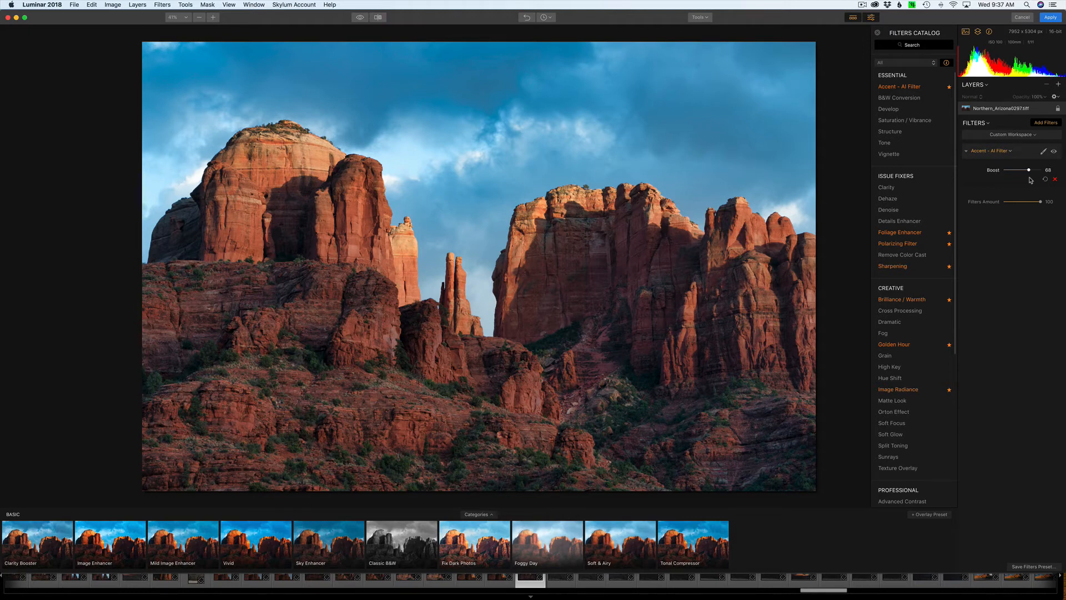
drag(1030, 179, 1055, 180)
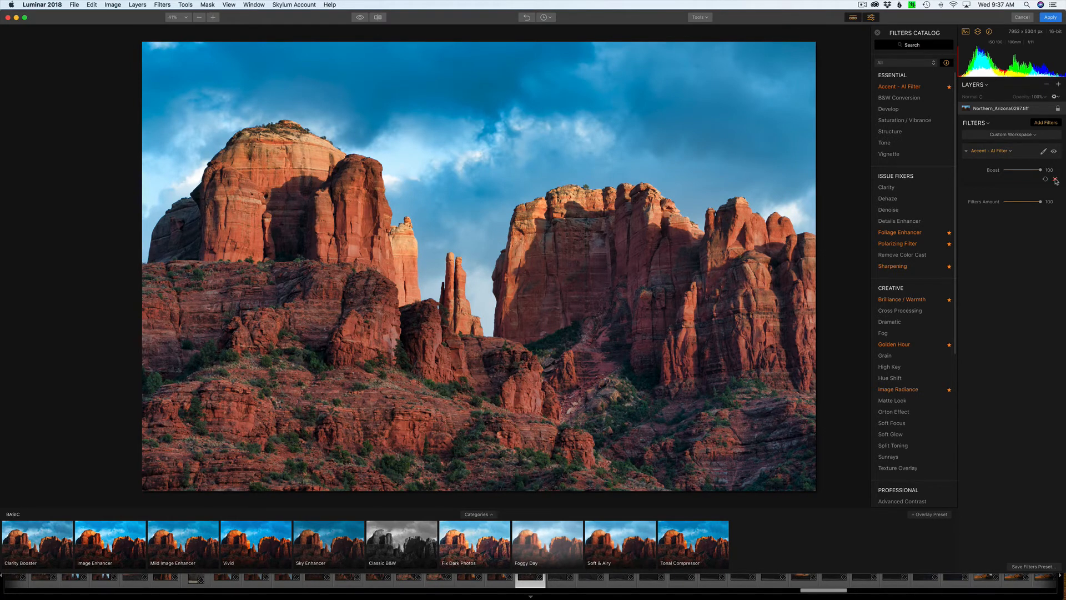
Add the Golden Hour filter from the Creative filters and set its Amount to 18.
mouse_move(901, 404)
mouse_move(916, 349)
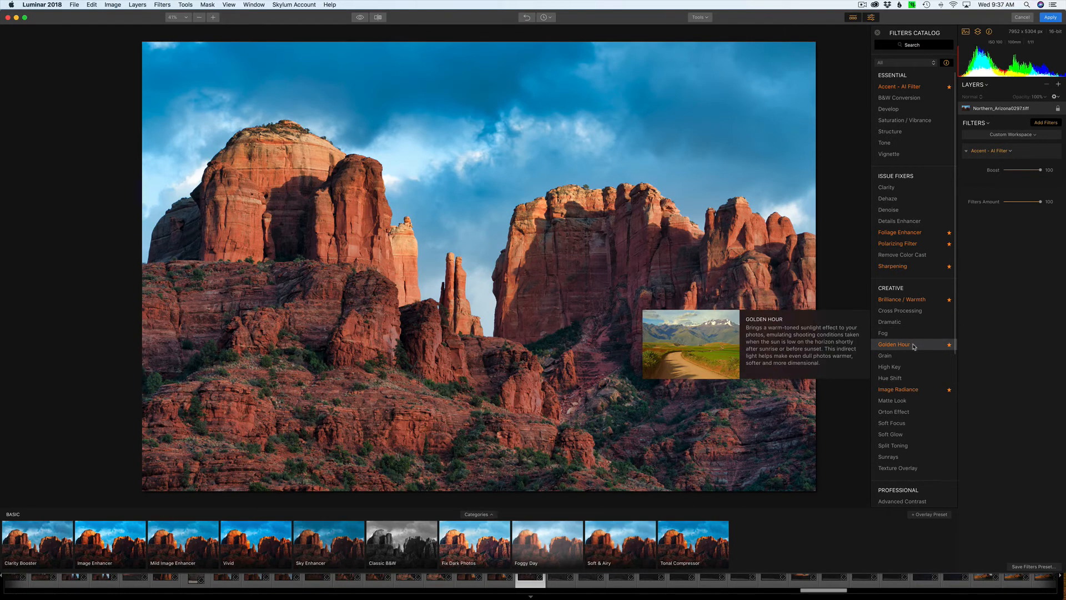
click(913, 346)
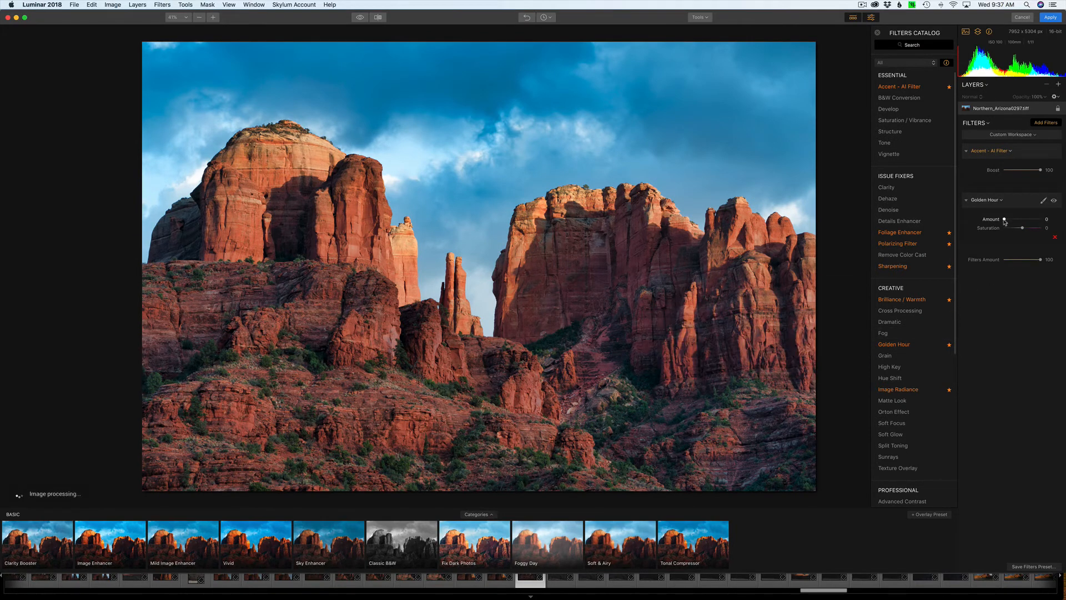
drag(1006, 223, 1013, 224)
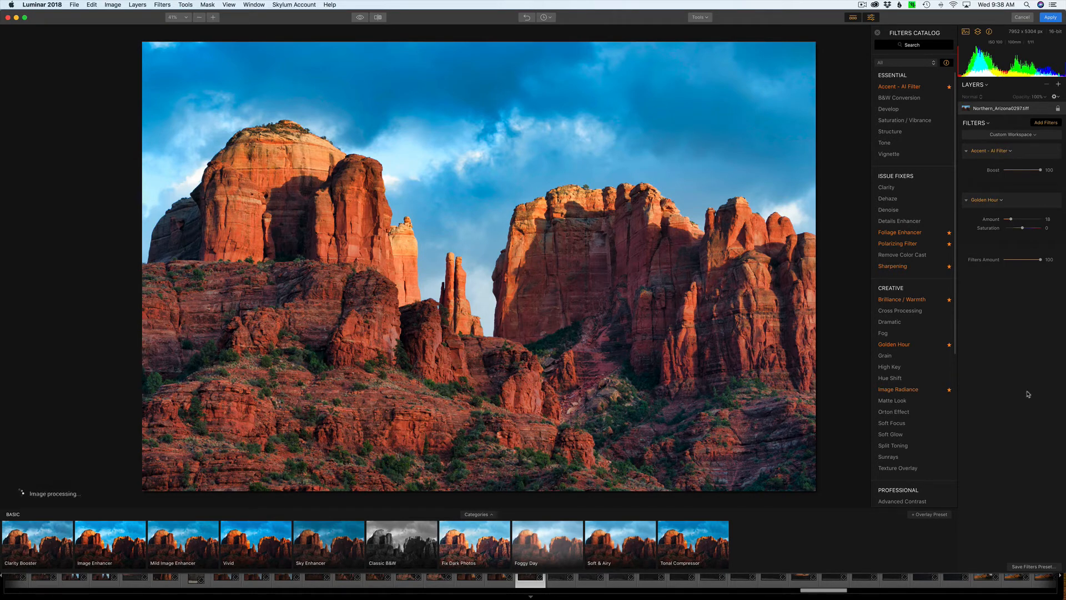
Add the Microstructure filter from the Professional filters and set its Amount to 33.
mouse_move(957, 335)
scroll(957, 335, down, 1)
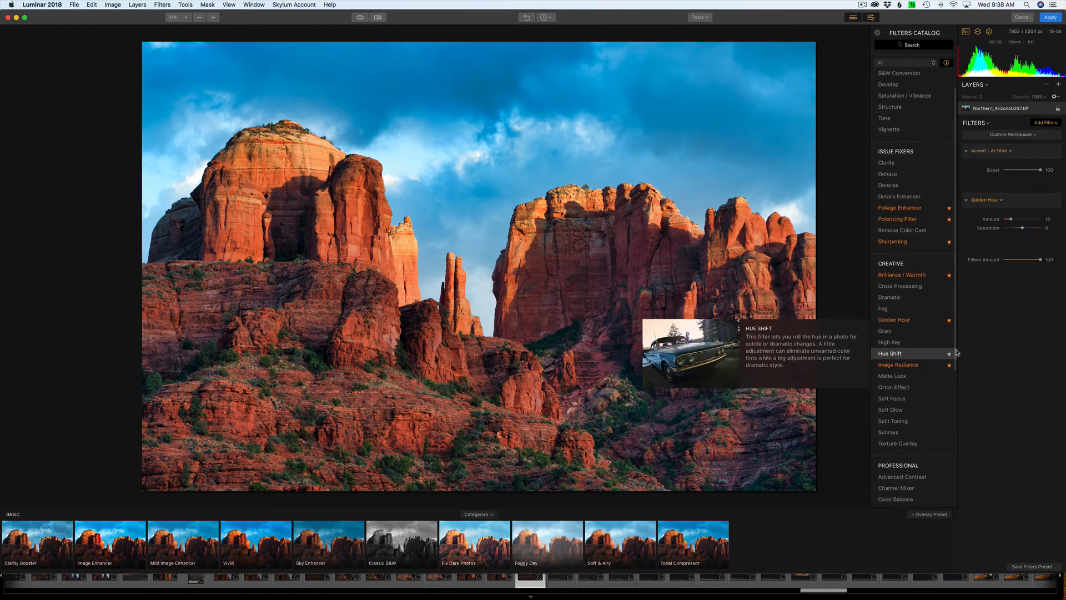
scroll(957, 352, down, 5)
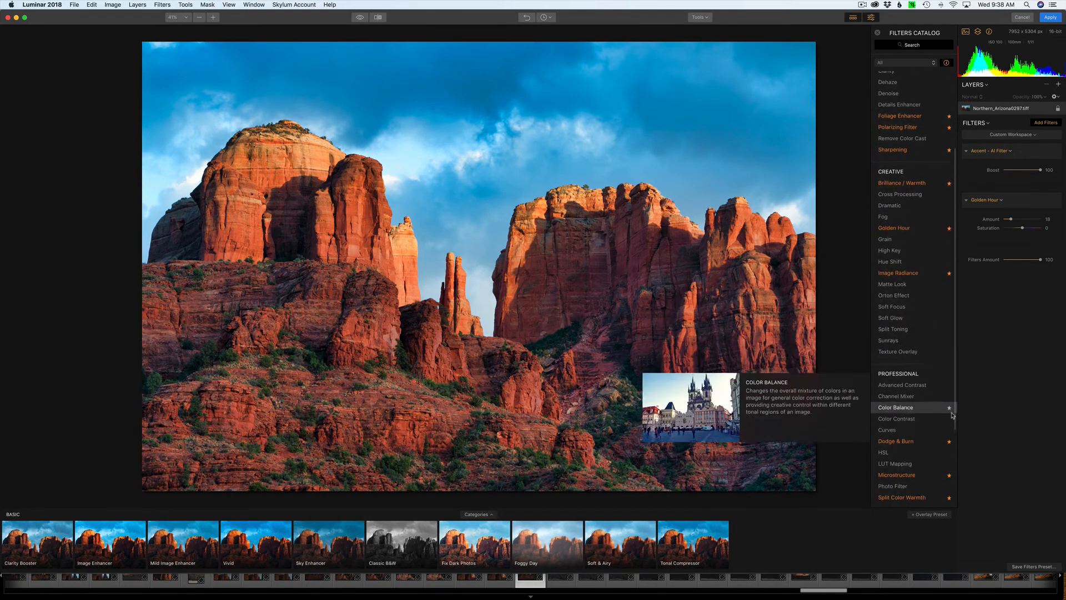
scroll(953, 440, down, 1)
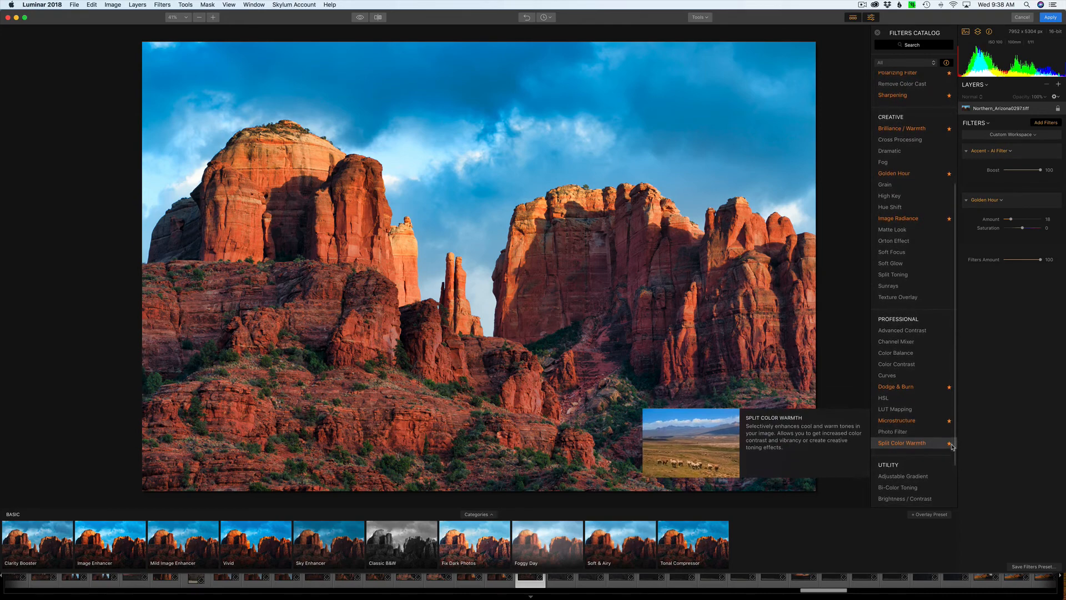
scroll(952, 440, up, 1)
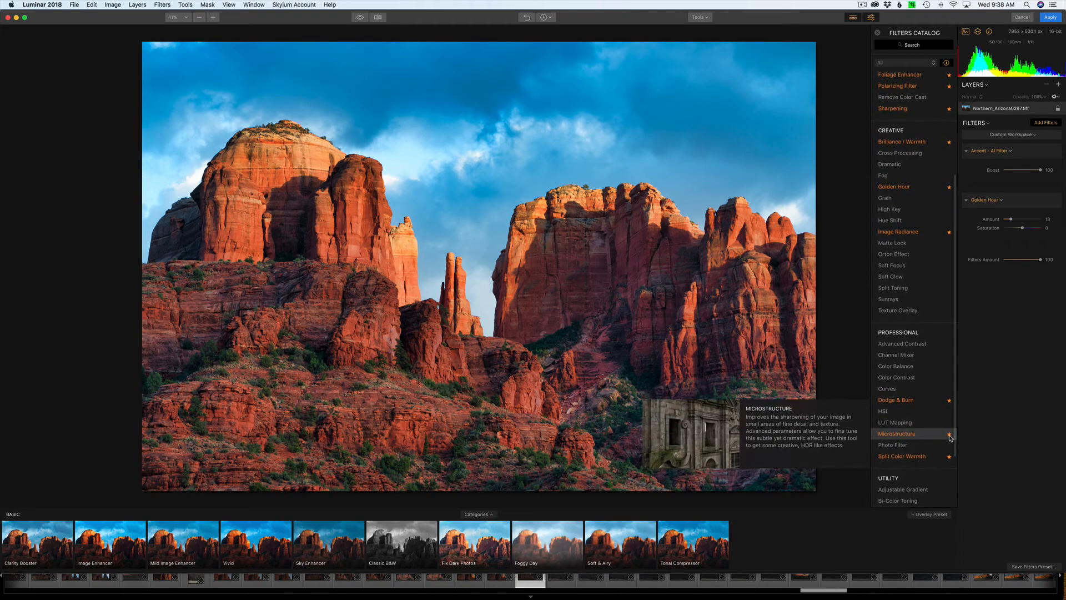
click(932, 437)
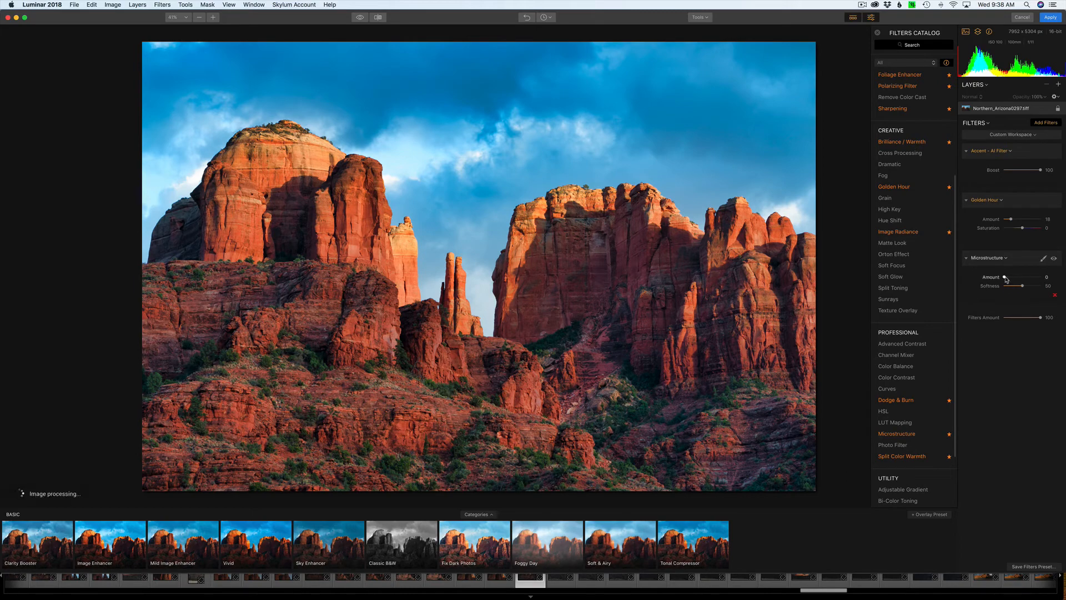
drag(1006, 278, 1018, 281)
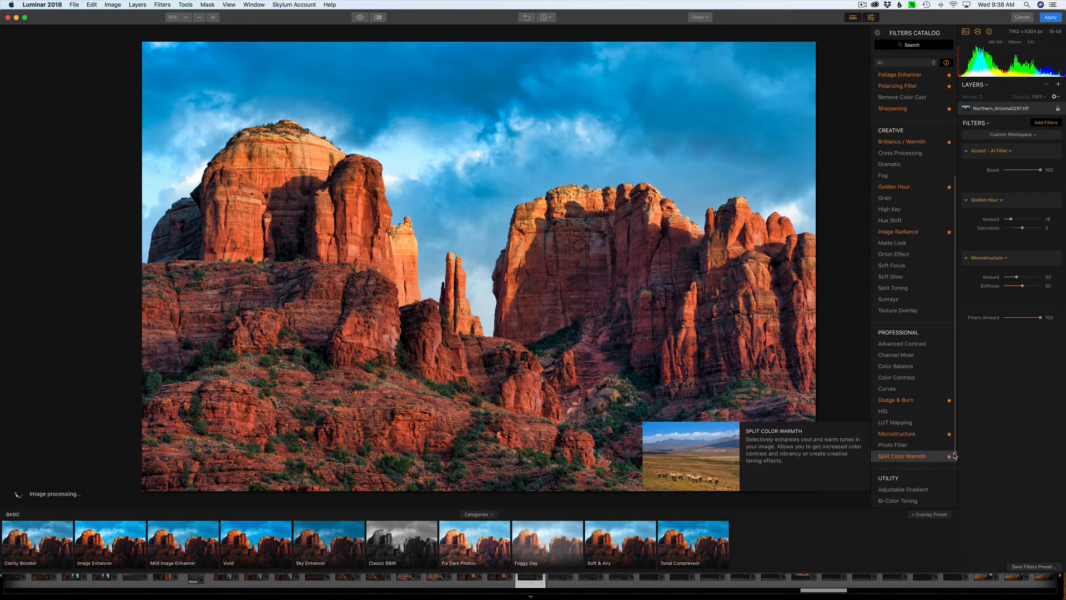
Mark the Vignette filter as a favorite and add it with a darkening Amount of about -36.
scroll(952, 459, down, 3)
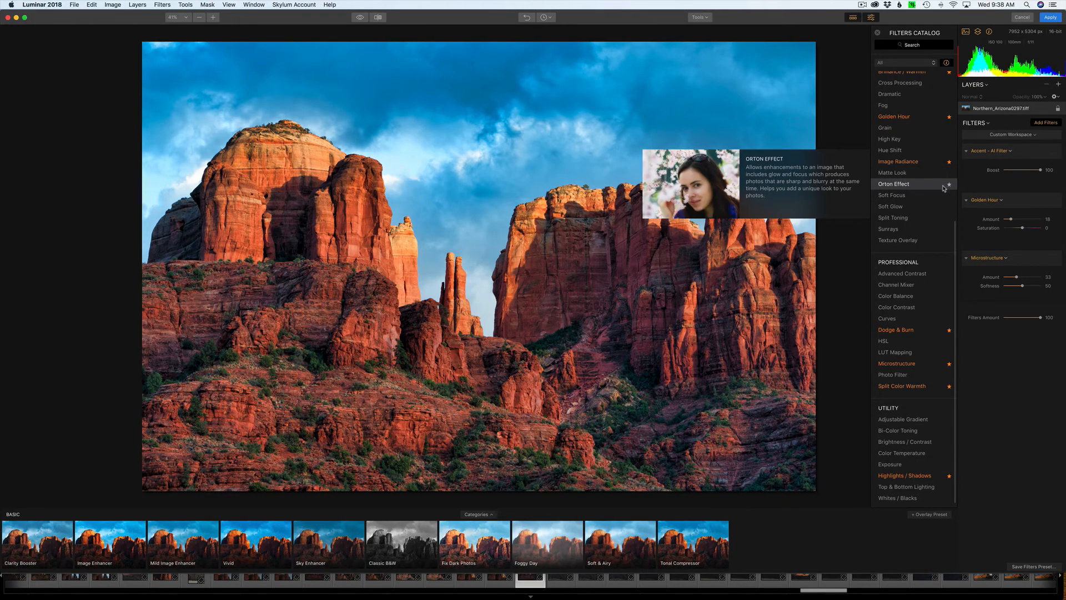
scroll(944, 189, up, 5)
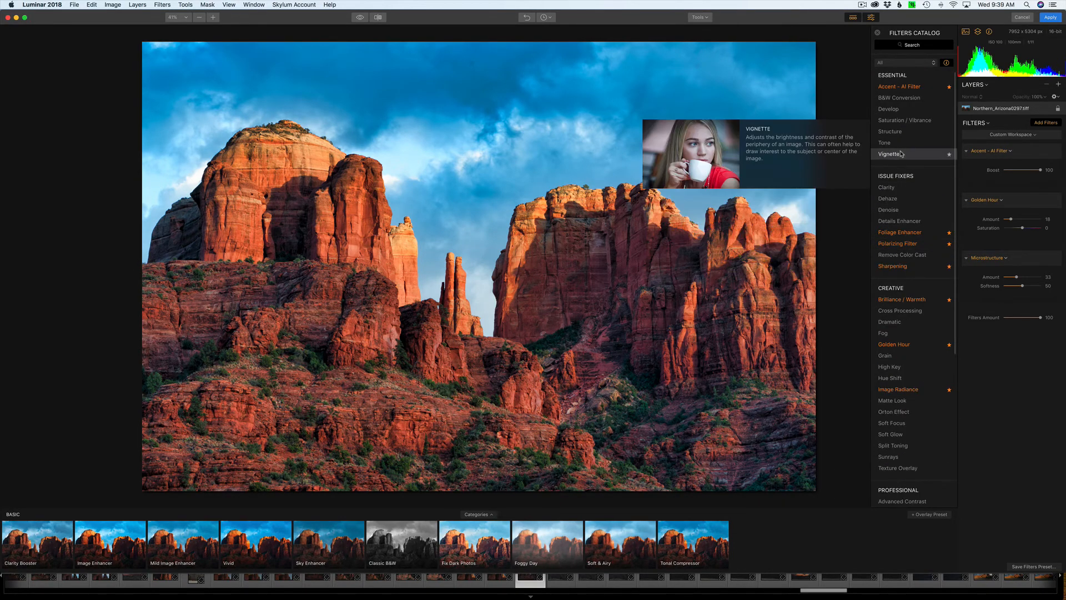
click(950, 154)
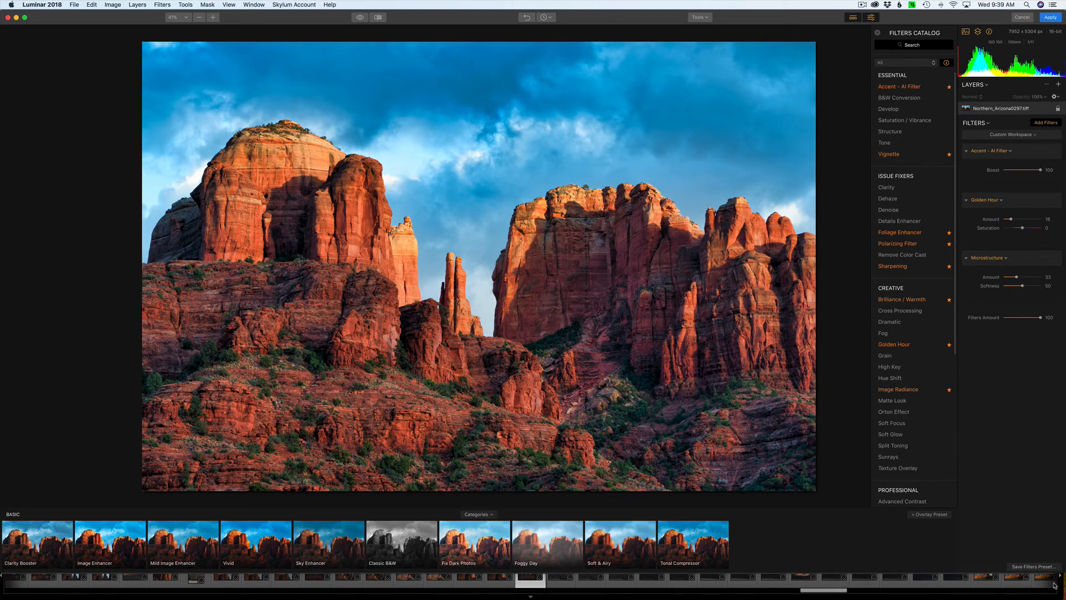
click(895, 157)
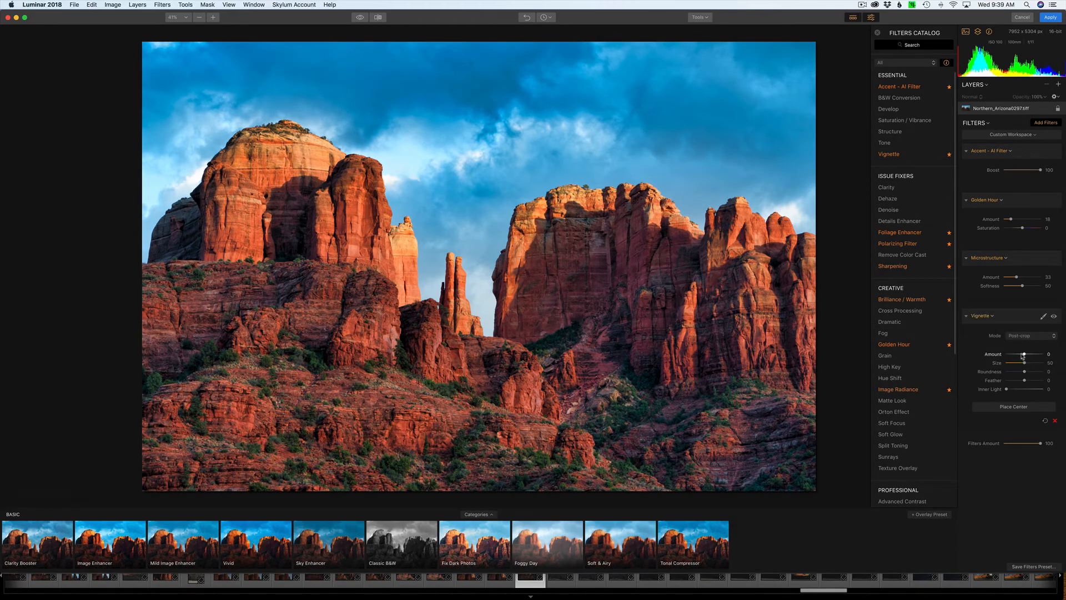
drag(1025, 355, 1019, 357)
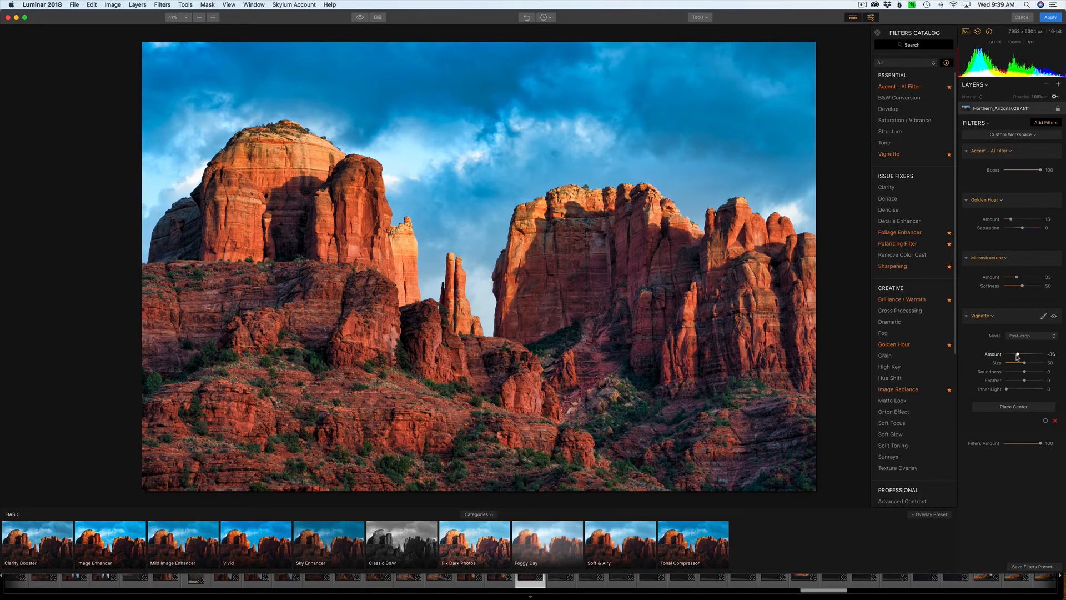
drag(1018, 356, 1018, 356)
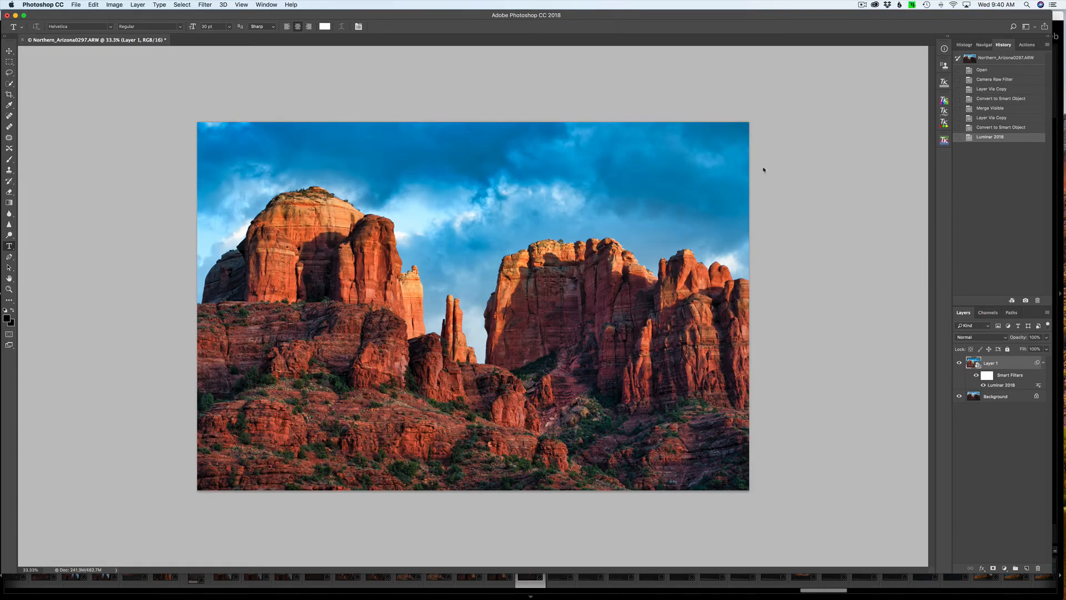
Compare the original with the enhanced photo by hiding Layer 1, showing the Background layer, and showing Layer 1 again.
click(959, 364)
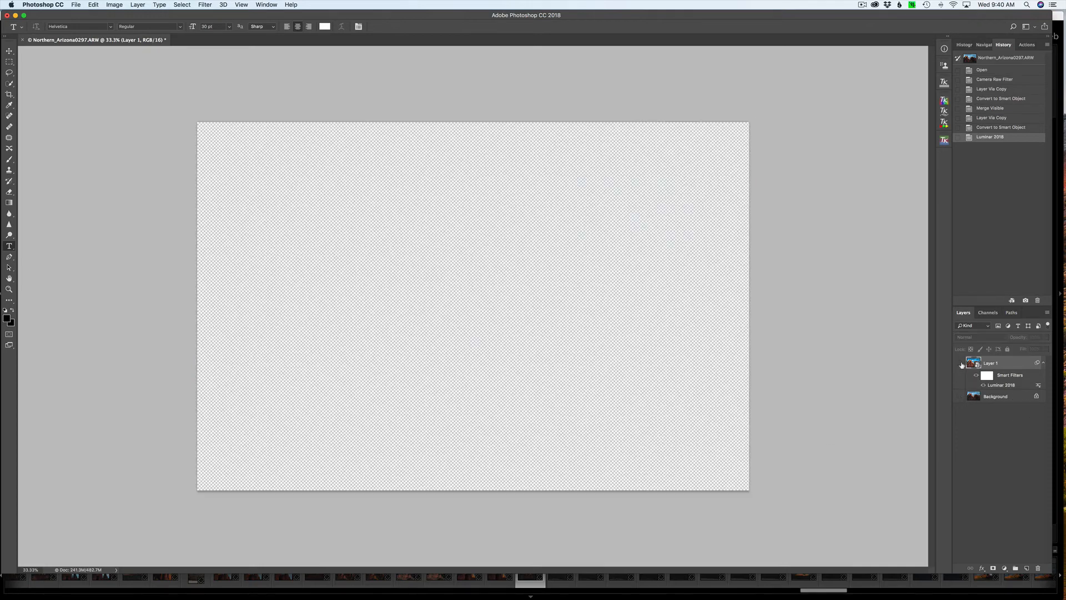
click(959, 396)
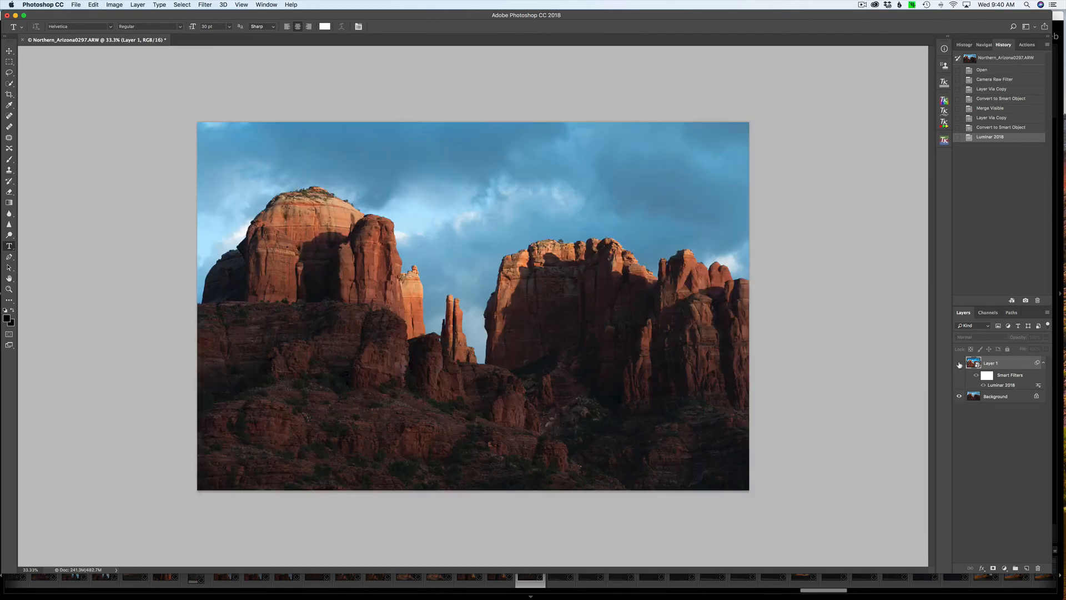
click(959, 364)
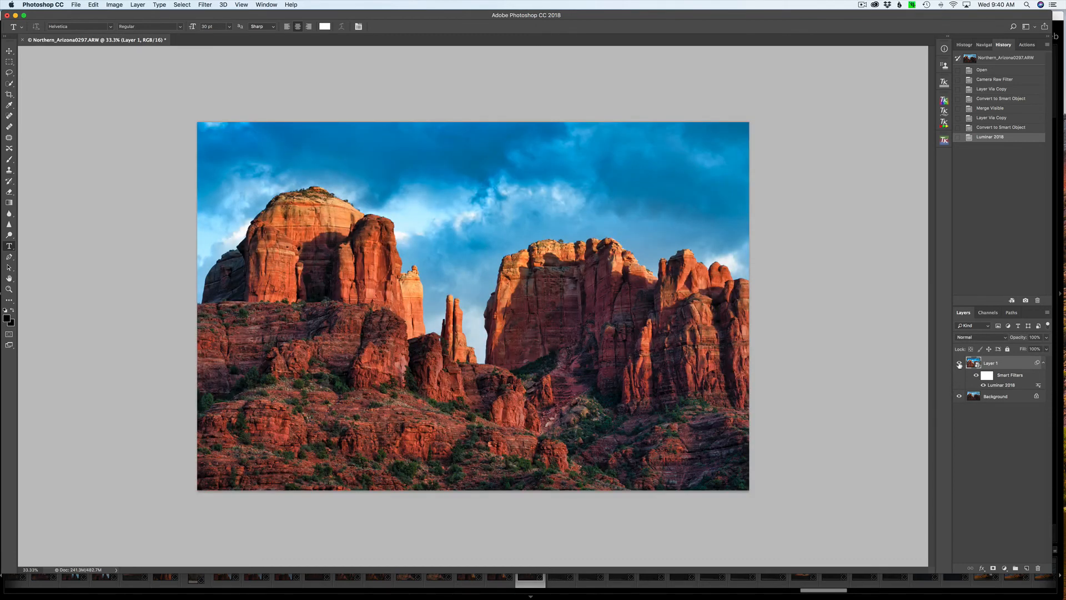
Reopen the Luminar 2018 smart filter on Layer 1 for editing, cancelling the layer style settings opened by mistake.
double_click(1018, 366)
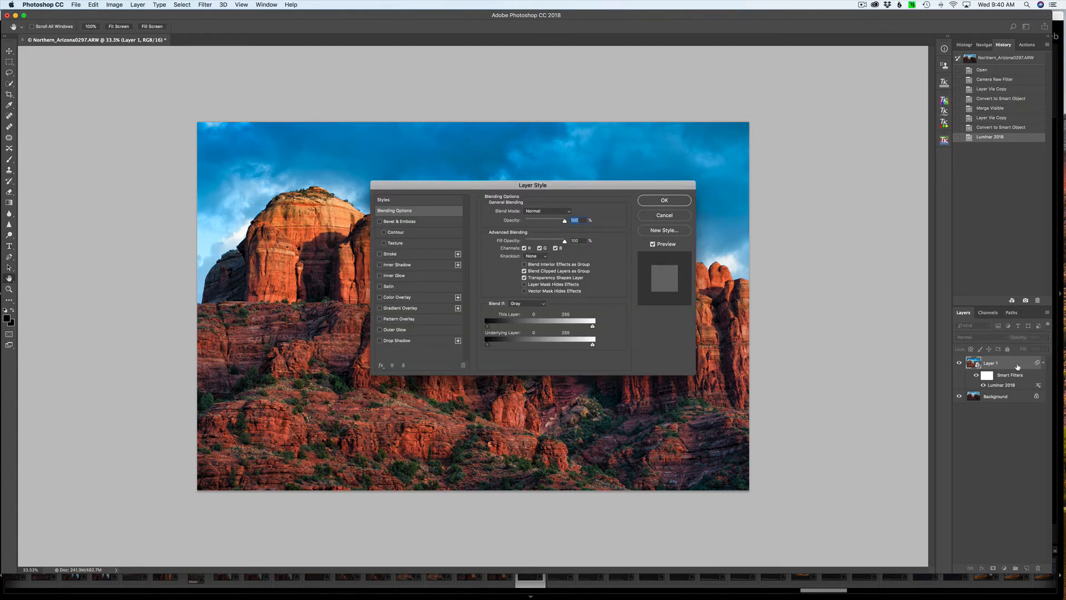
click(661, 215)
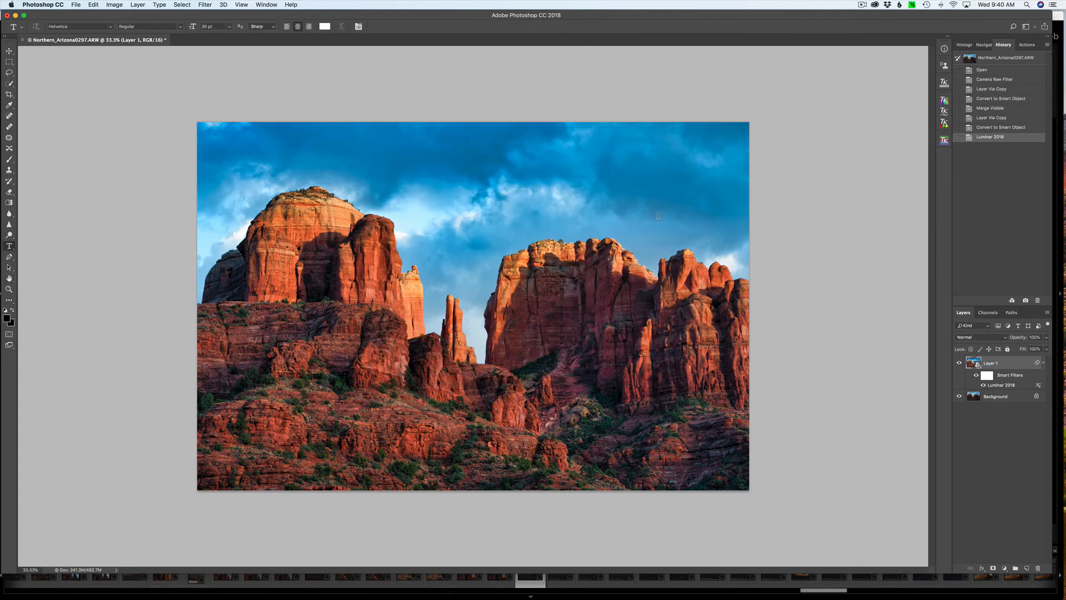
double_click(1006, 384)
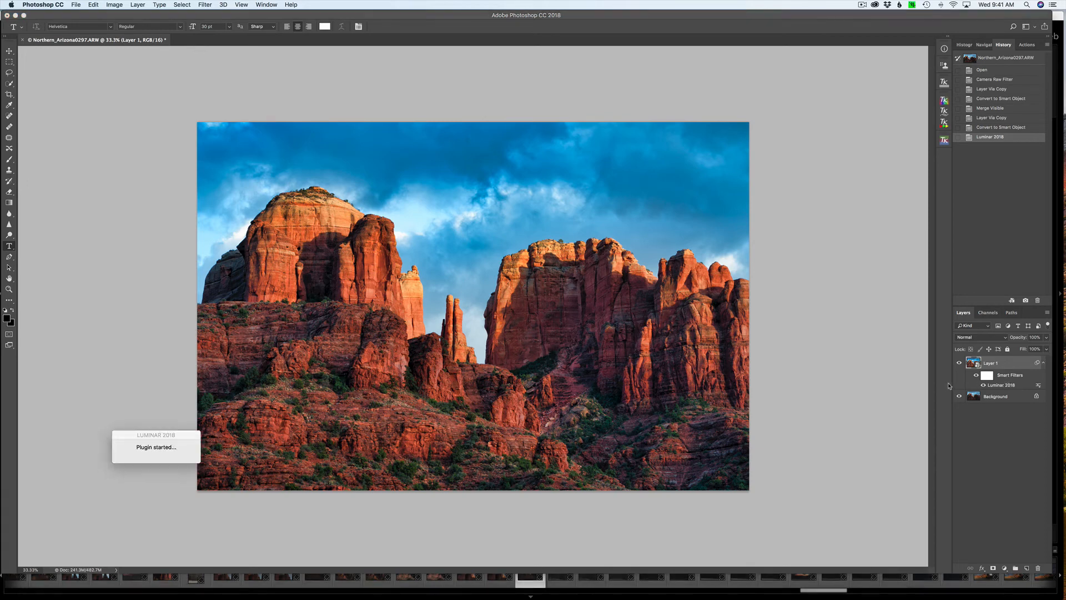